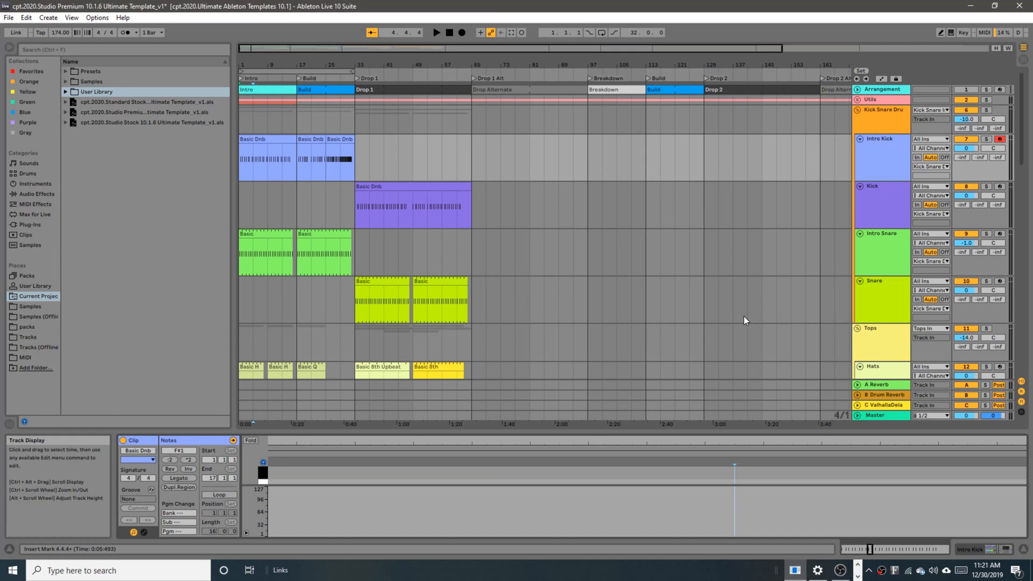
Step: Open the User Library and locate the ! Captains Clips folder
click(41, 285)
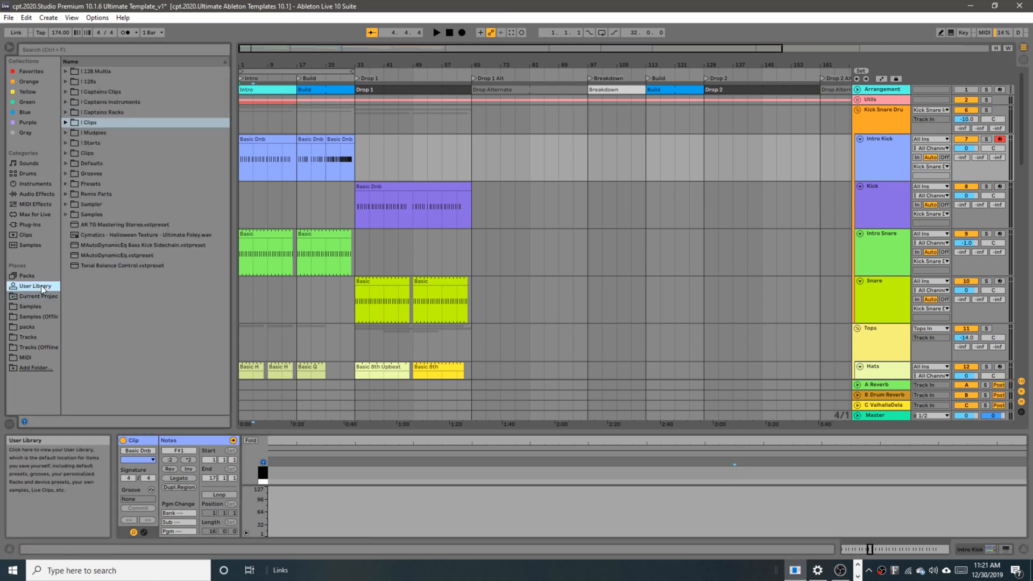
click(88, 86)
click(86, 89)
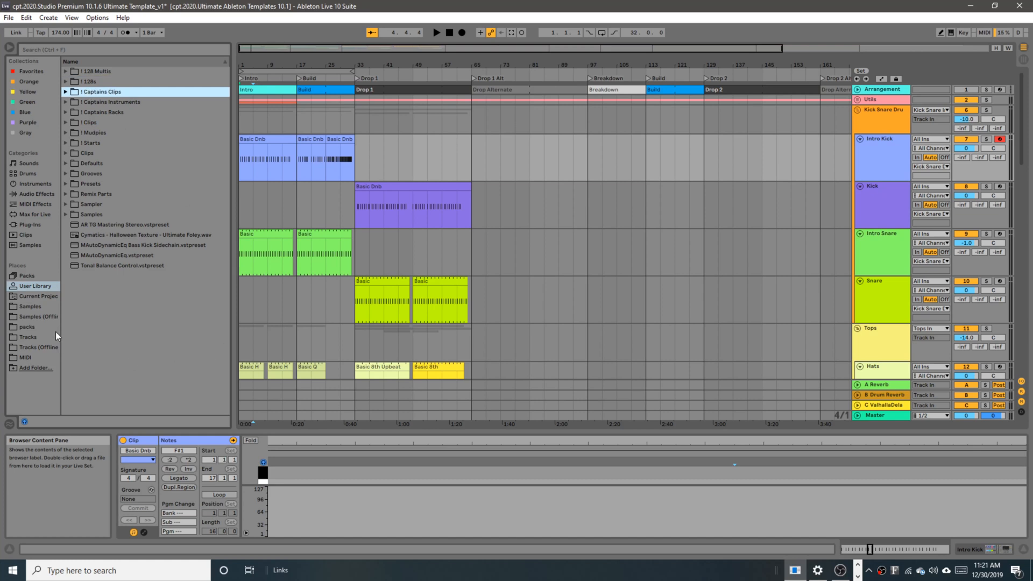
Step: Expand the current project's User Library through ! Captains Clips and Song Pattern Markers to the Drum and Bass folder
click(29, 297)
click(66, 92)
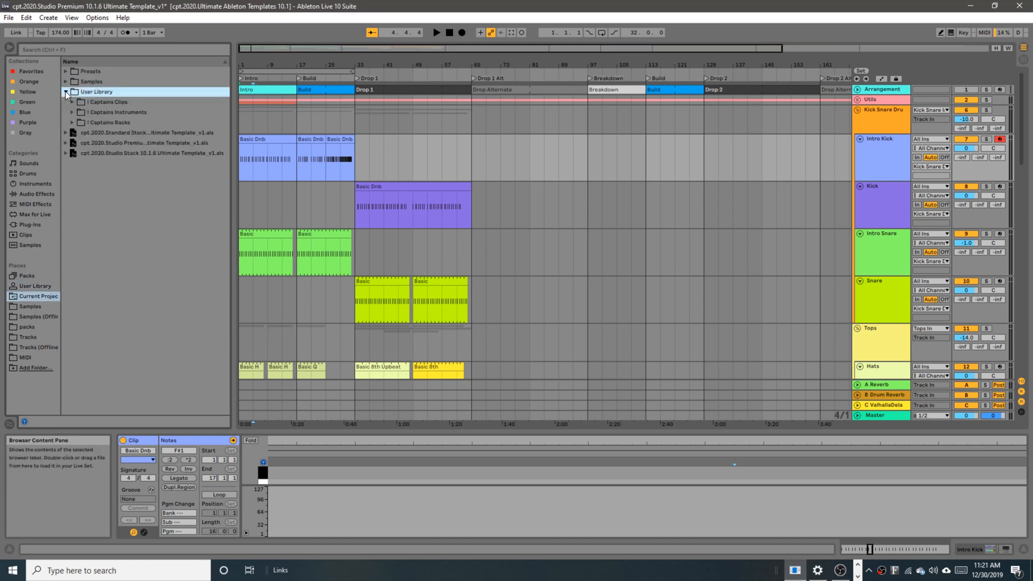
click(101, 102)
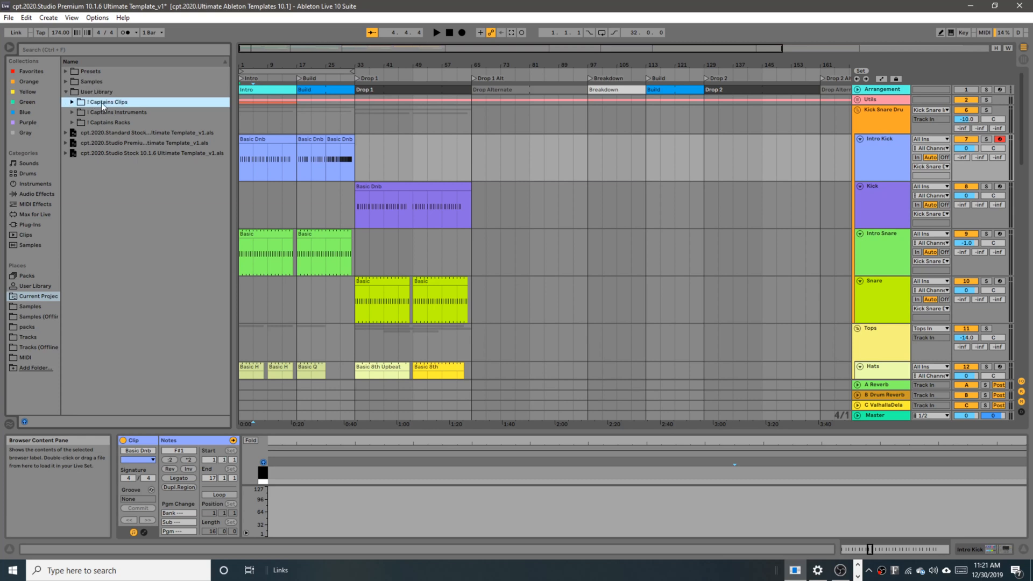
click(72, 103)
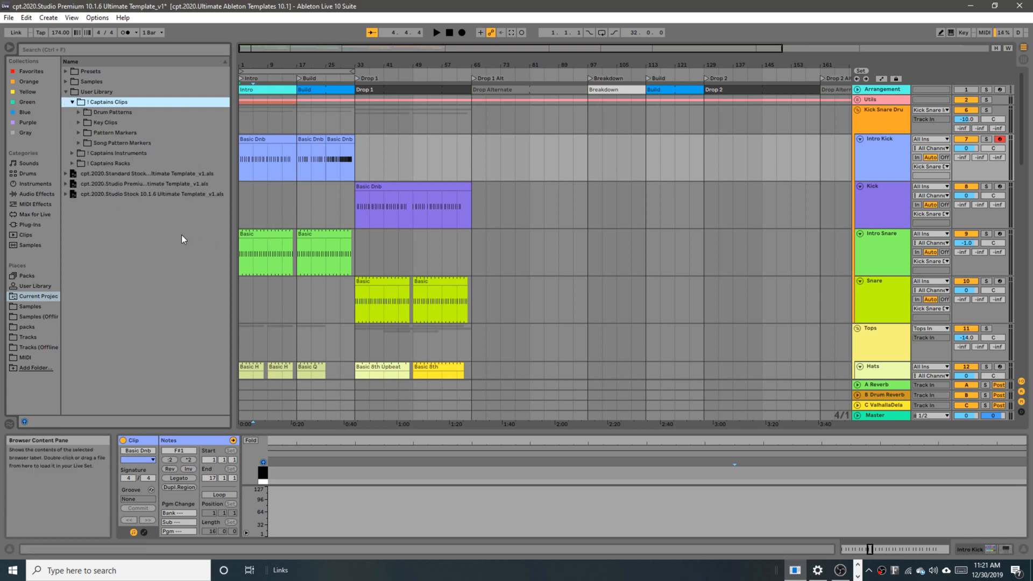
click(79, 142)
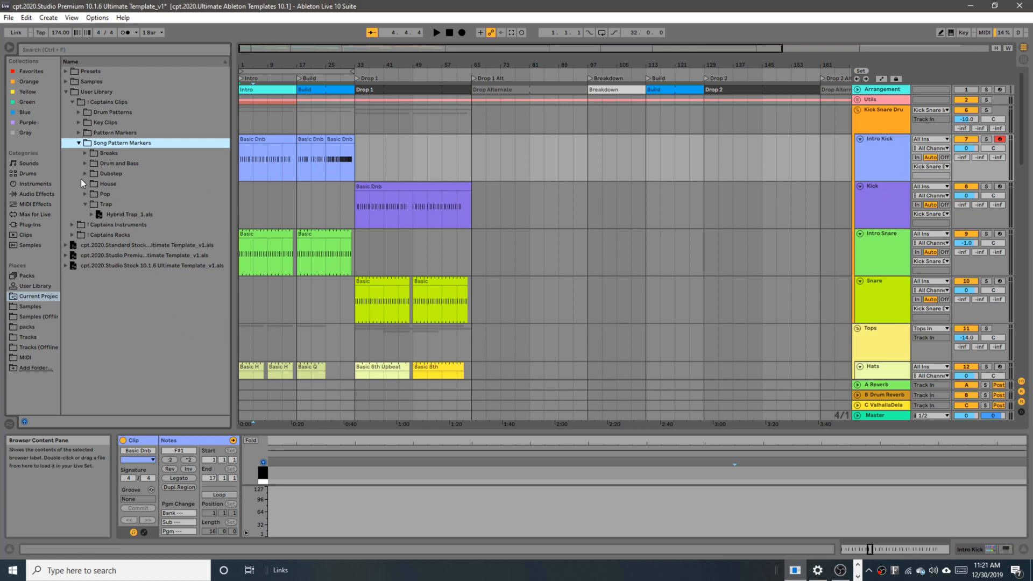
click(86, 162)
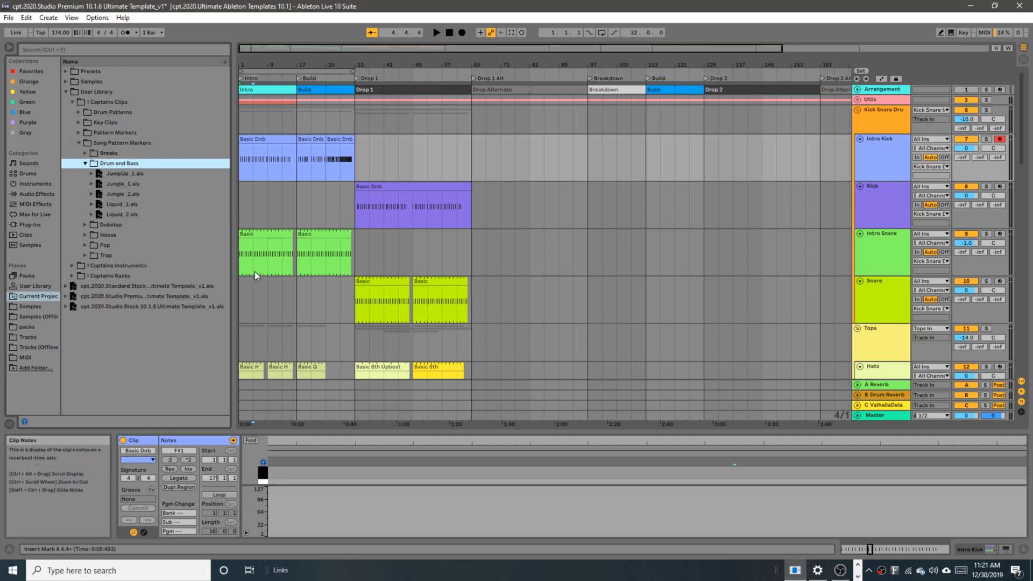
Step: Add the JumpUp_1.als song pattern to the arrangement as a new track directly below the Arrangement track, starting at bar 1
click(121, 175)
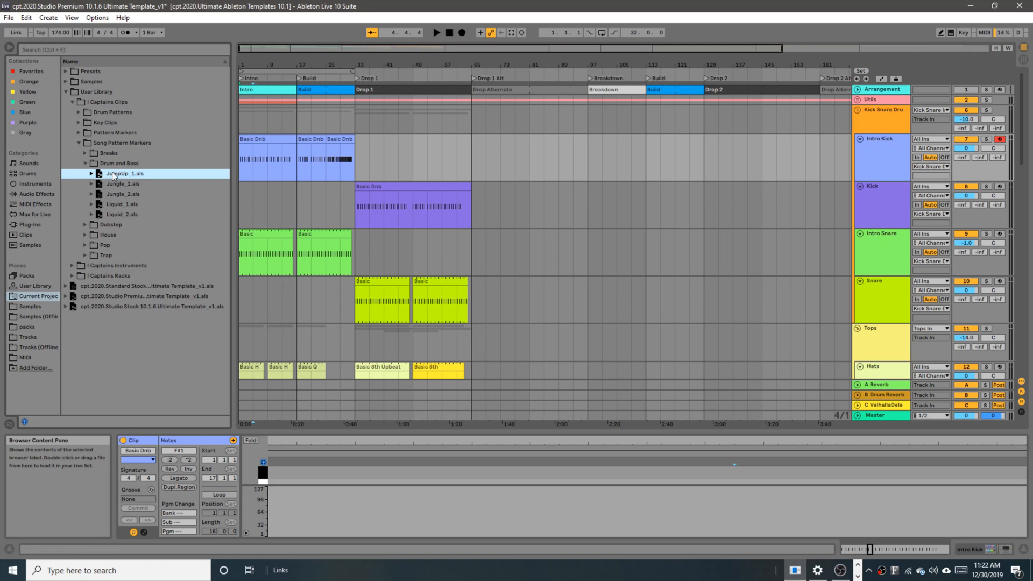
drag(312, 57, 297, 96)
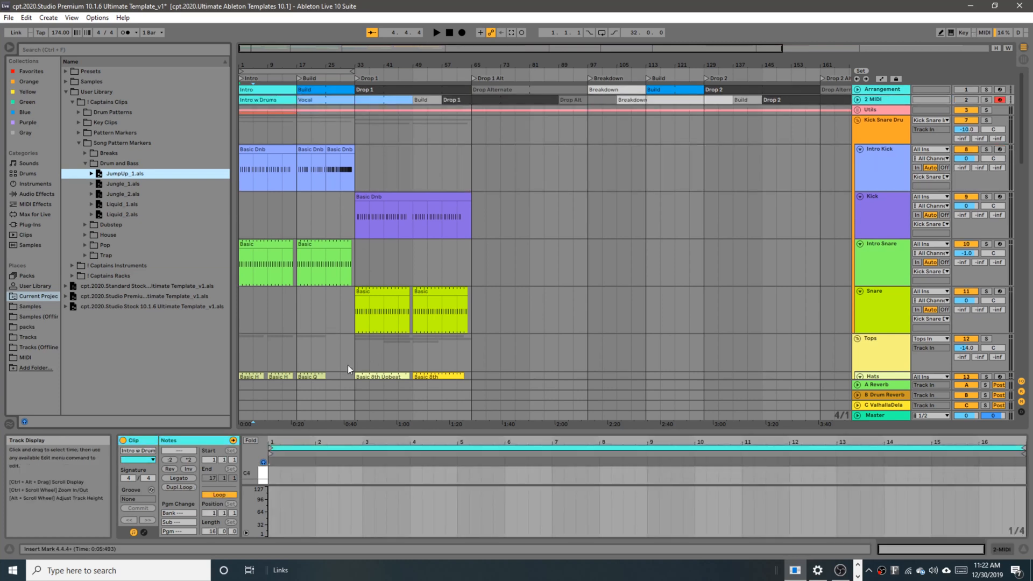
click(264, 102)
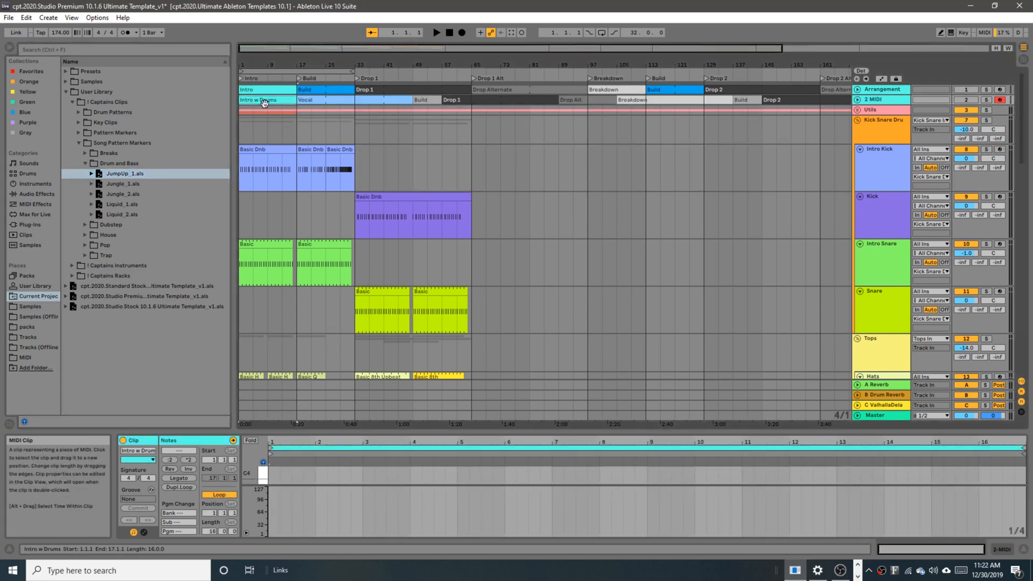
click(342, 106)
Step: Delete the original Arrangement track above the newly added pattern track
click(877, 97)
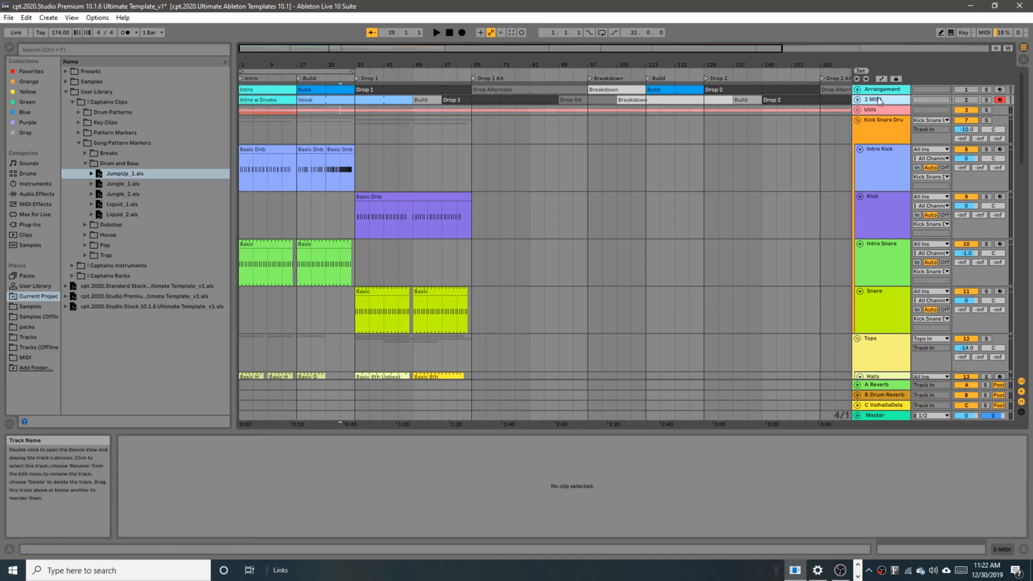
click(882, 89)
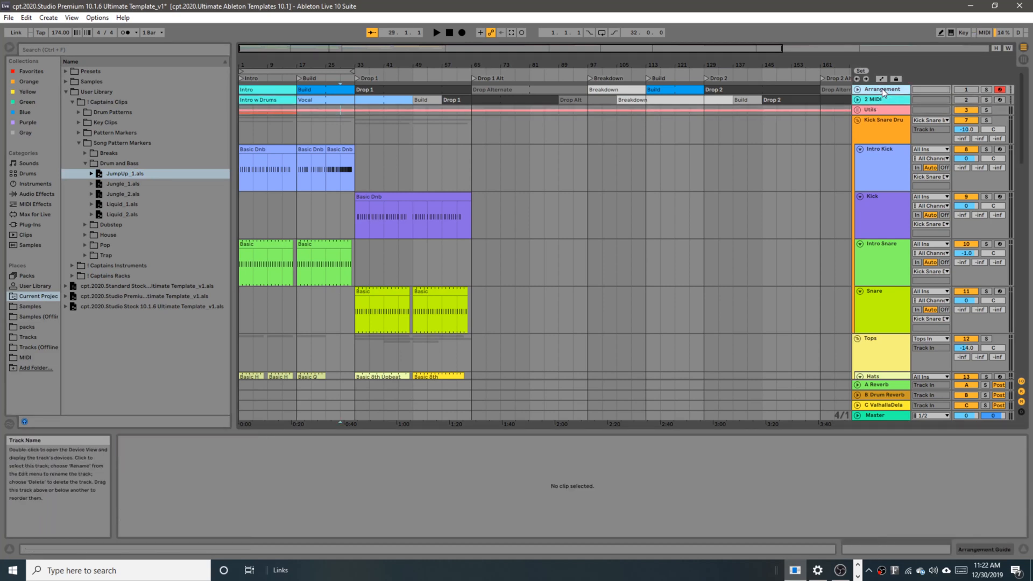
key(Delete)
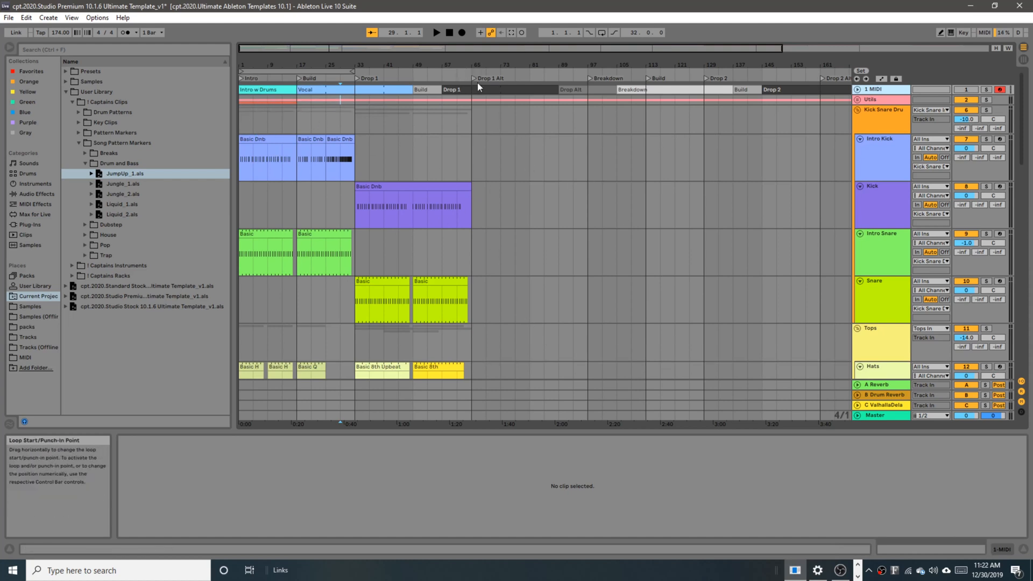
Step: Move the Drop 1 Alt, Breakdown and first following Build locators to bars 57, 89 and 105
drag(473, 78, 444, 84)
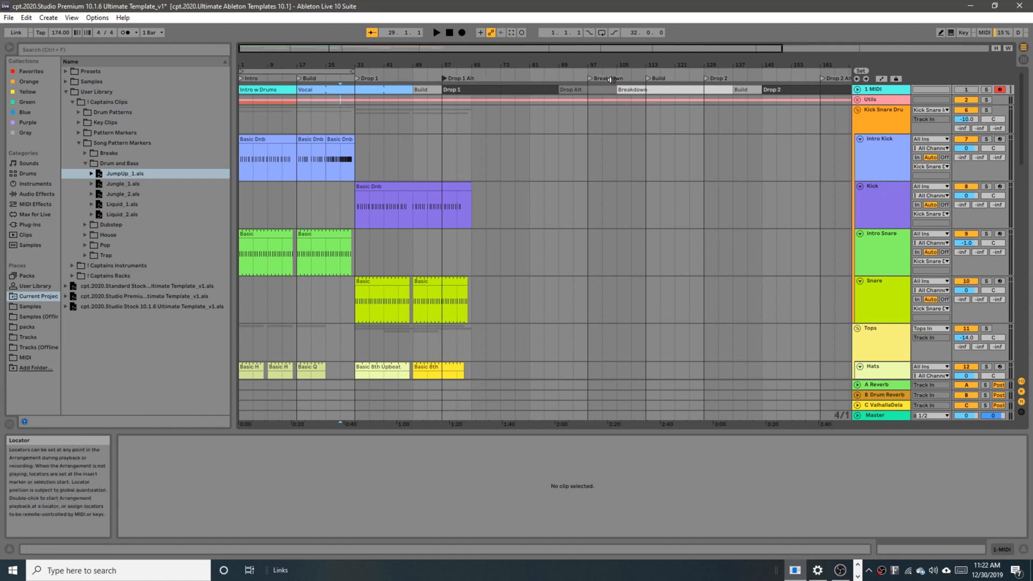
drag(590, 79, 560, 82)
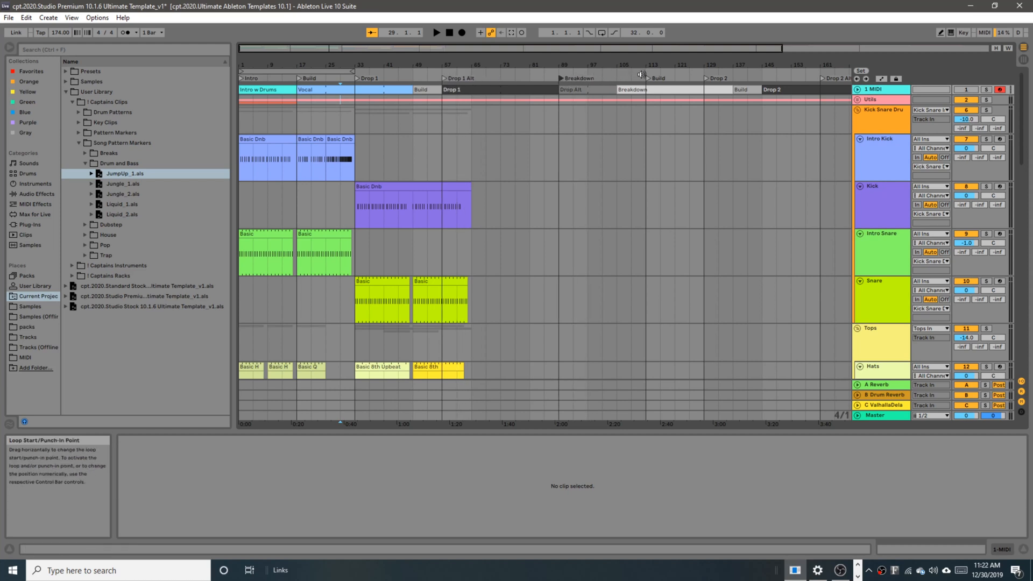
drag(649, 79, 619, 81)
scroll(588, 286, down, 4)
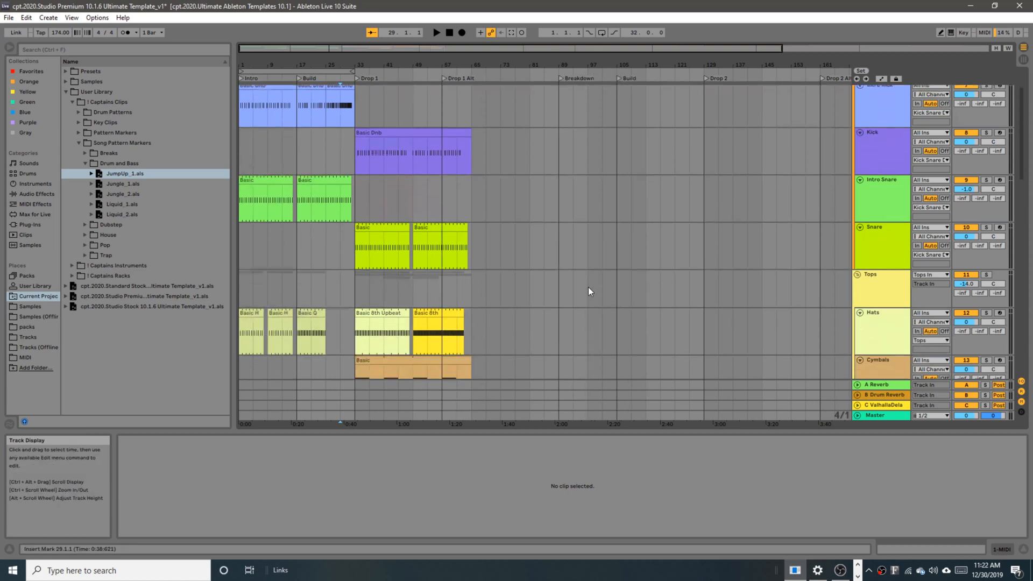
scroll(431, 293, down, 6)
scroll(411, 271, up, 12)
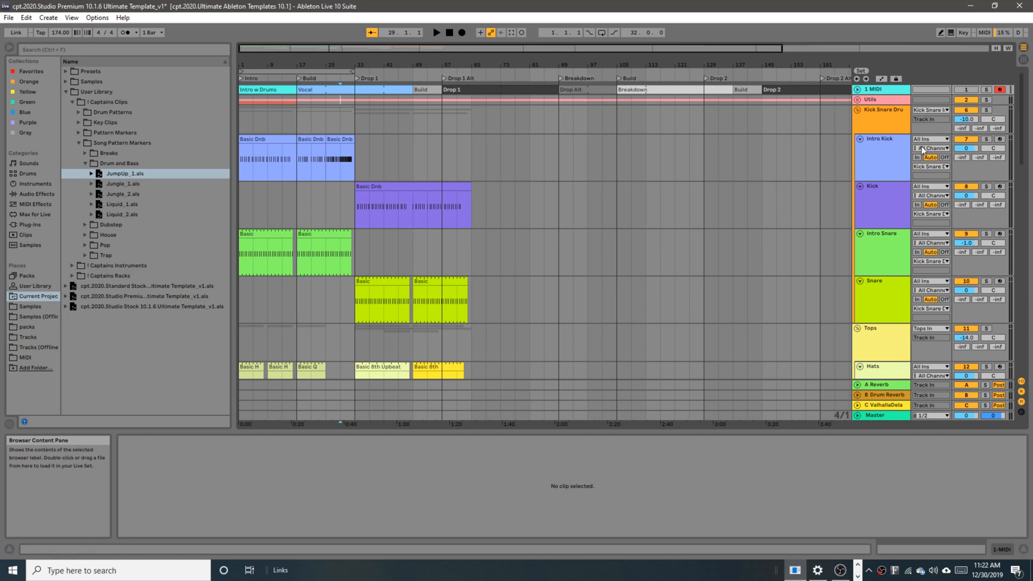
Step: Insert a new MIDI track directly below the 1 MIDI pattern track
right_click(870, 91)
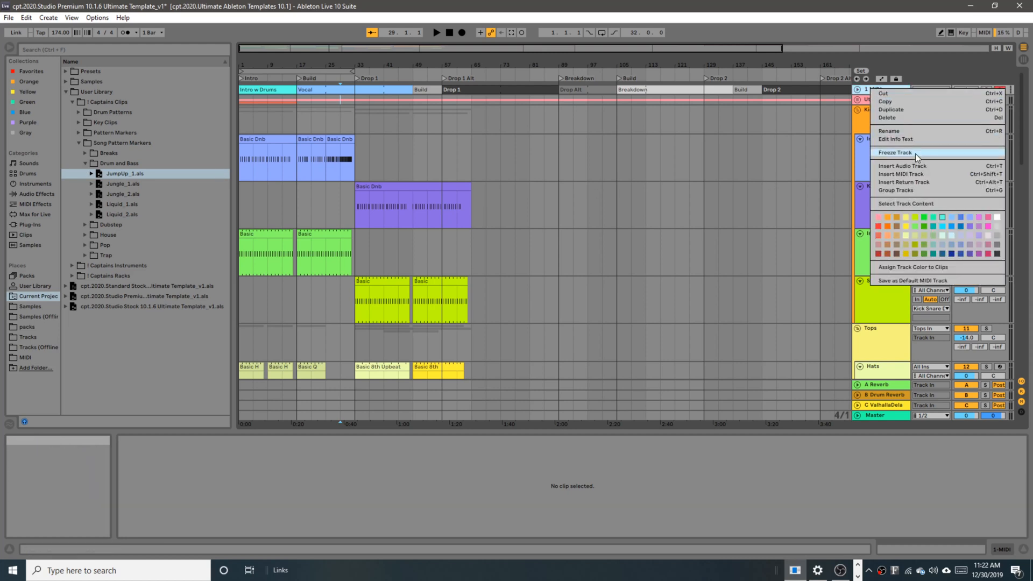
click(921, 175)
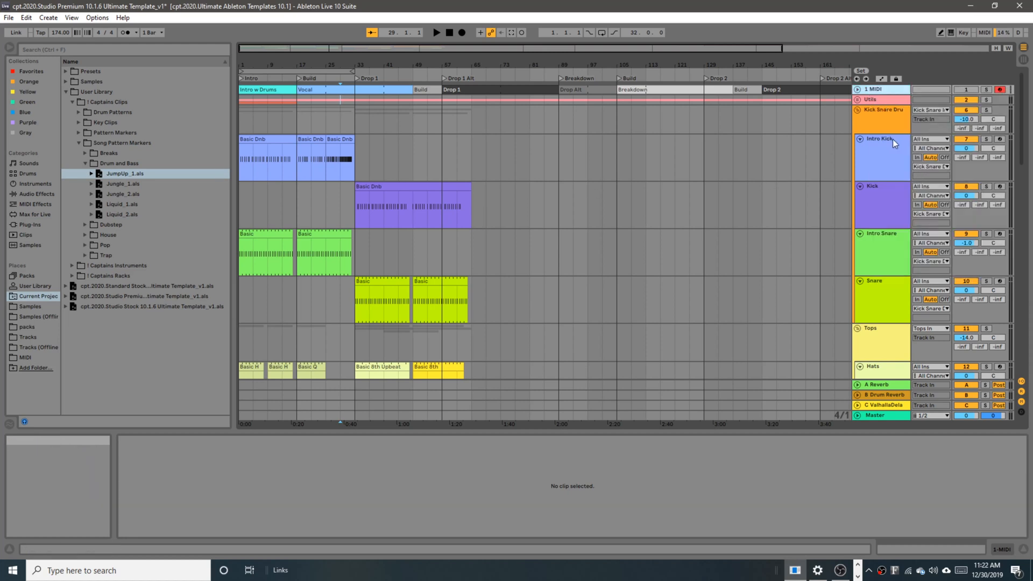
click(855, 100)
right_click(872, 98)
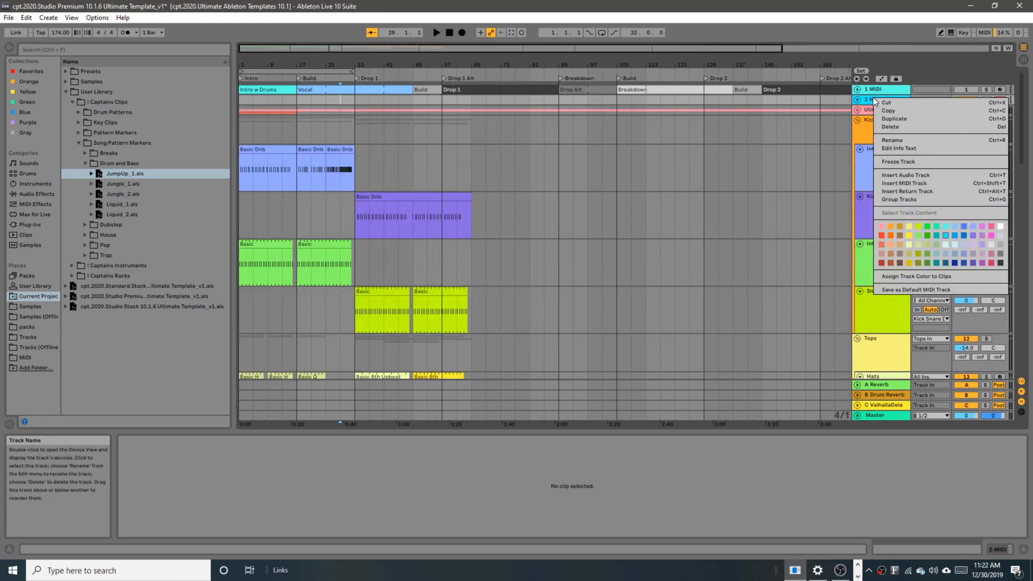
Step: Switch to File Explorer and try to add Captain - Drop Bass_MASTER_6.wav to the 2 MIDI track
click(13, 570)
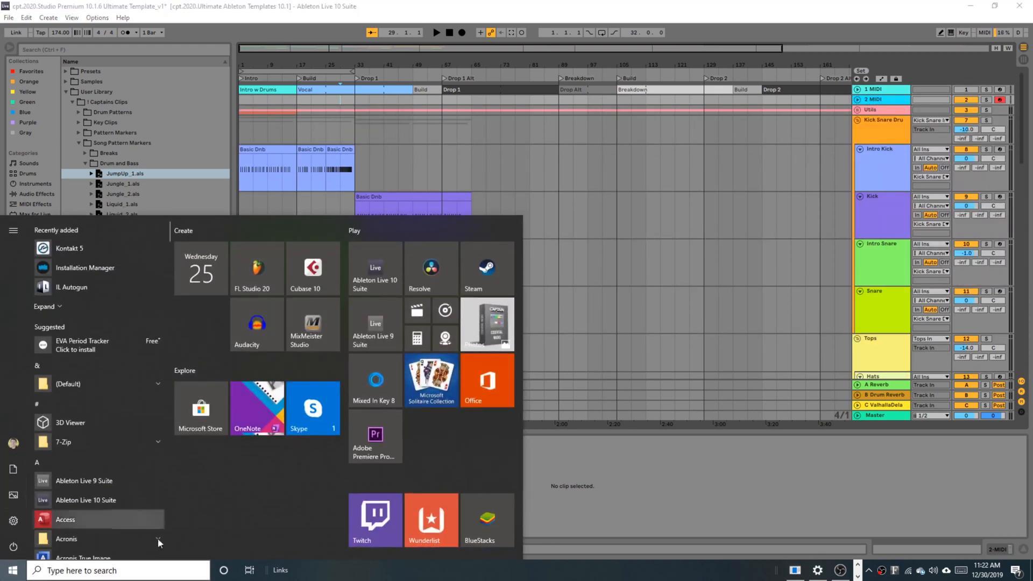
click(727, 513)
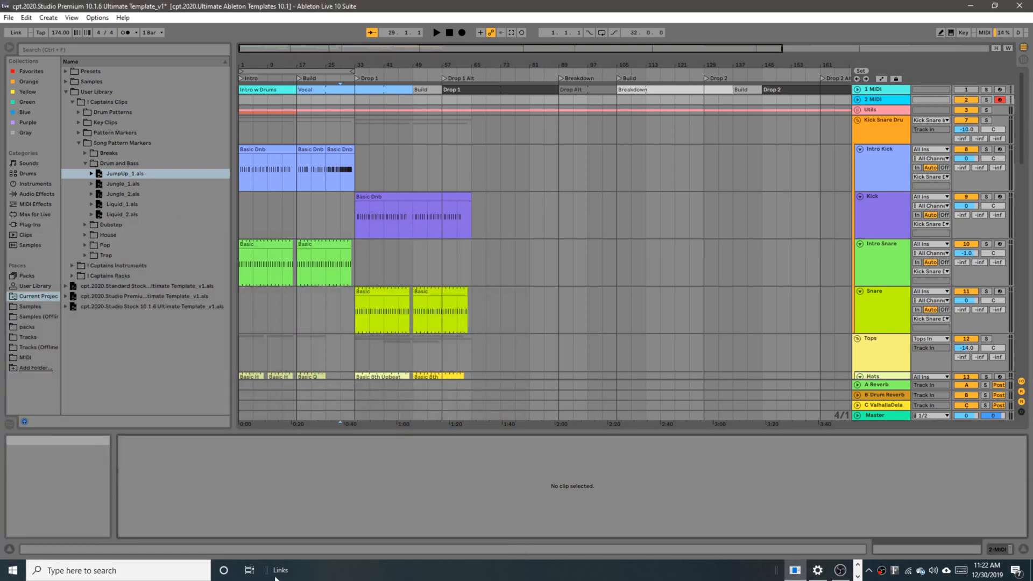
key(super)
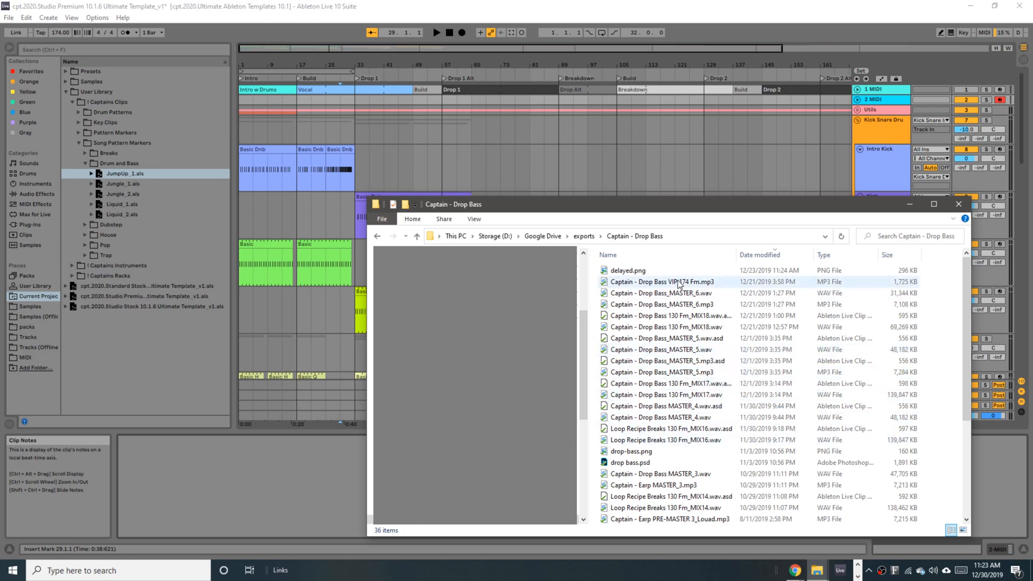
click(711, 296)
drag(709, 296, 880, 102)
Step: Insert a new audio track directly below the 2 MIDI track
click(881, 101)
right_click(881, 101)
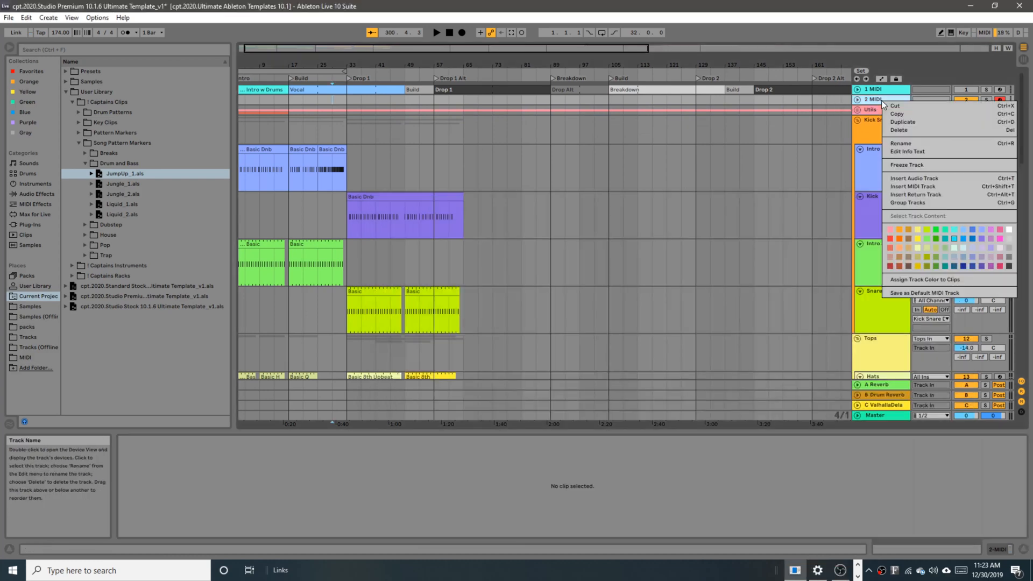
click(917, 178)
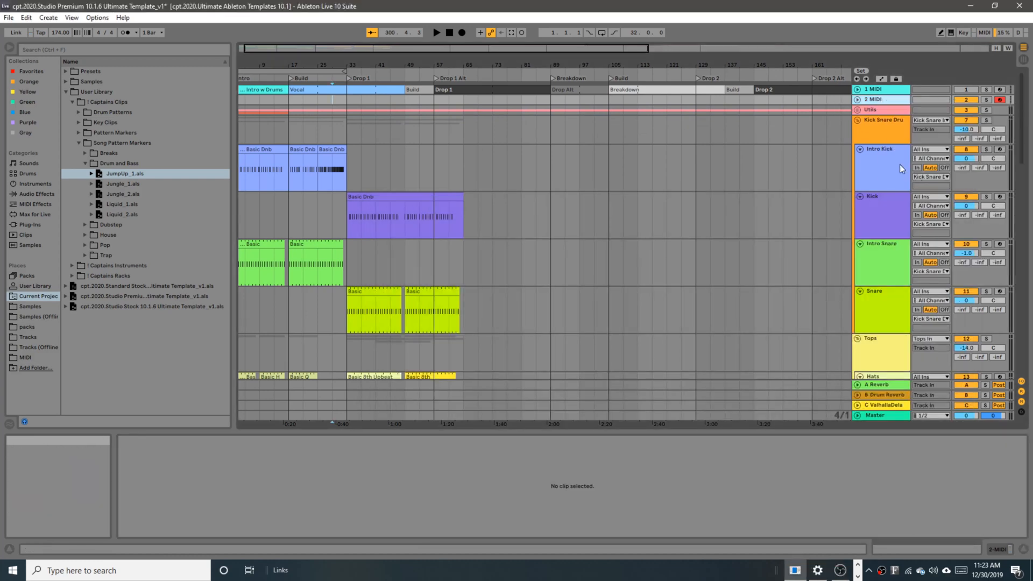
Step: Import Captain - Drop Bass_MASTER_6.wav from File Explorer onto the new audio track at bar 1
key(alt+Tab)
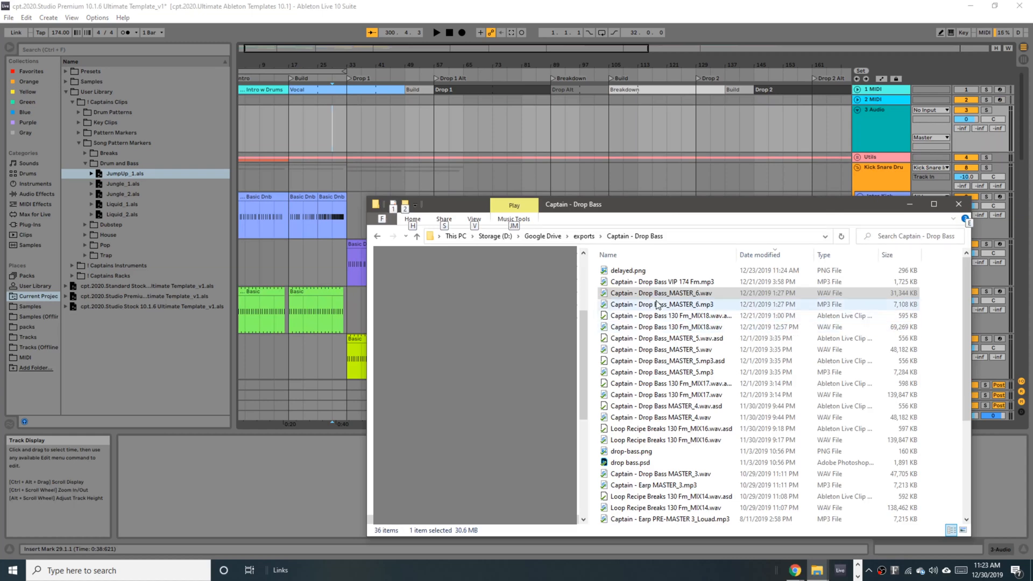
drag(651, 295, 243, 117)
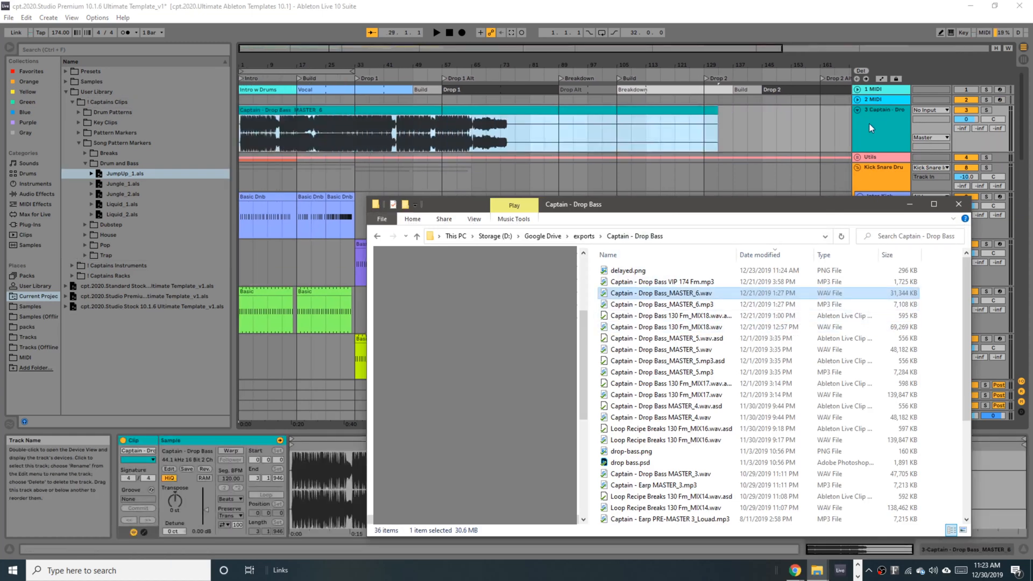
click(869, 124)
Step: Set the song tempo to 130 BPM
scroll(313, 130, down, 2)
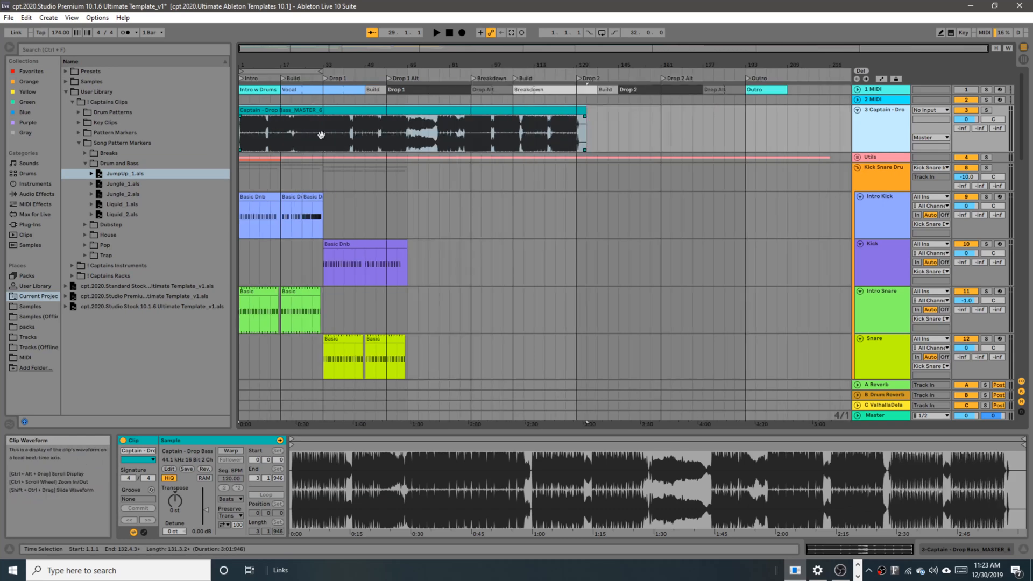
drag(335, 109, 324, 110)
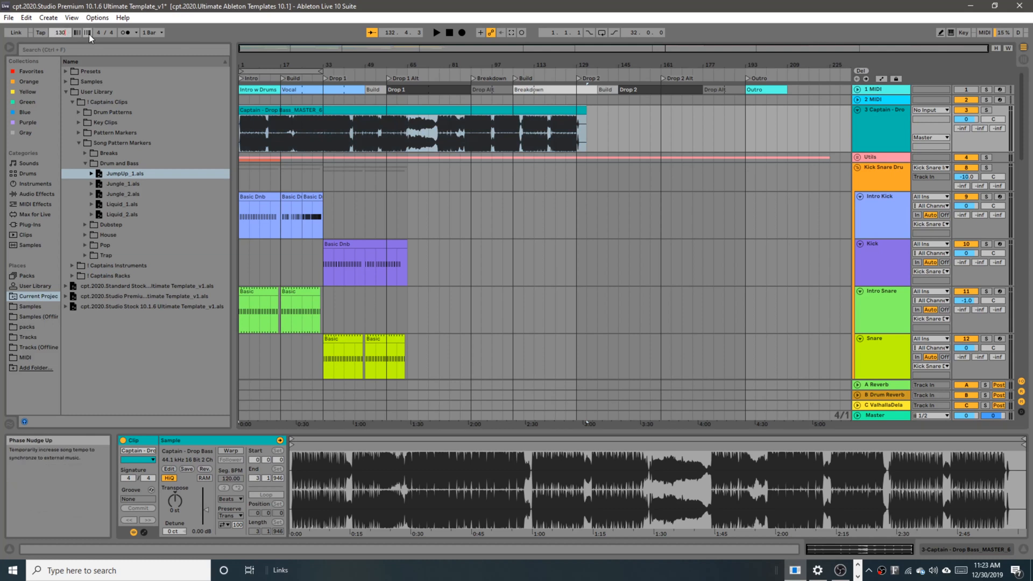
key(Return)
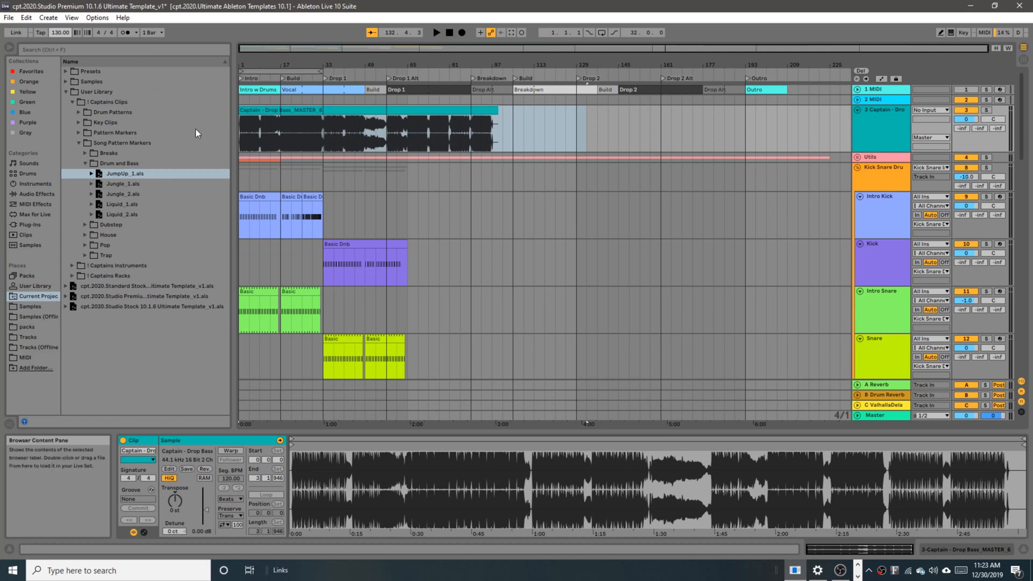
Step: Move the start marker of the Captain - Drop Bass_MASTER_6 clip to its first transient, about 0.922 s into the sample
scroll(247, 127, down, 4)
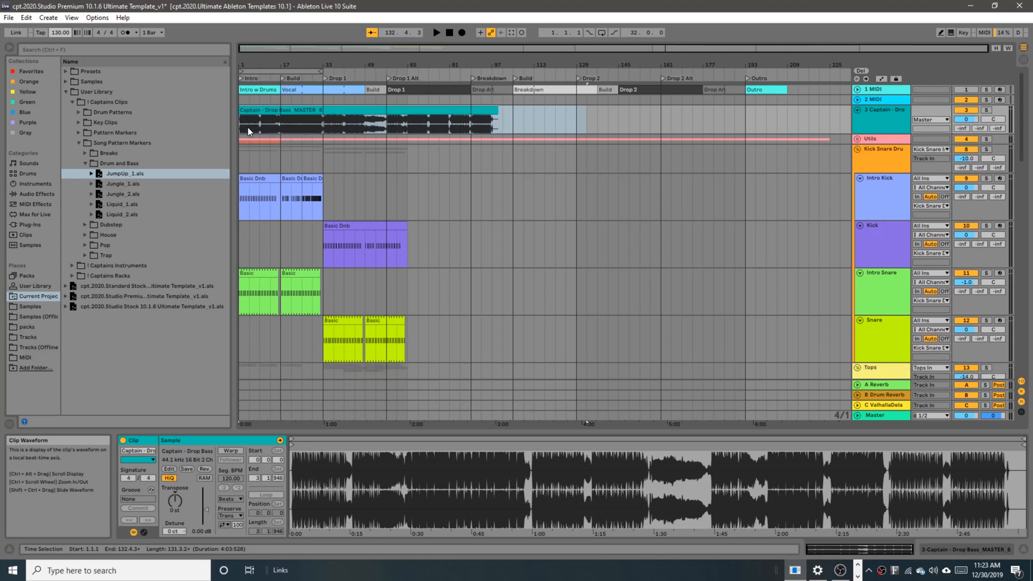
scroll(260, 112, up, 12)
scroll(253, 162, up, 8)
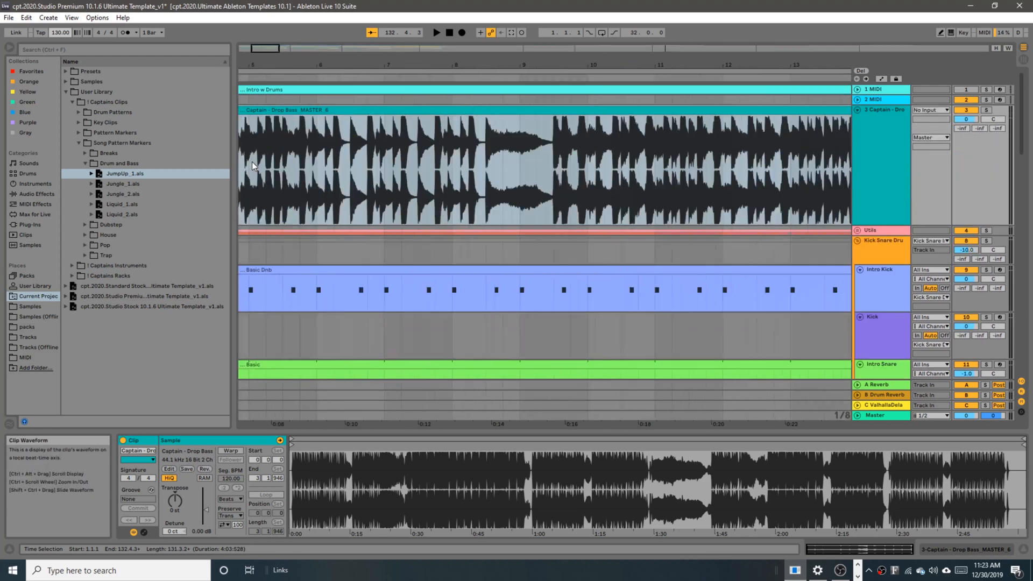
scroll(262, 160, down, 8)
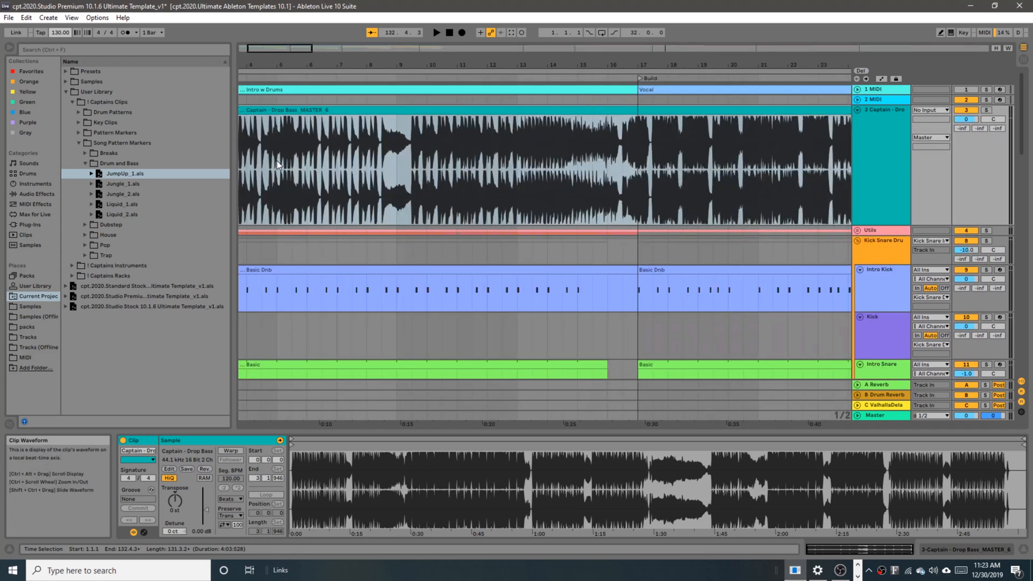
drag(284, 163, 450, 170)
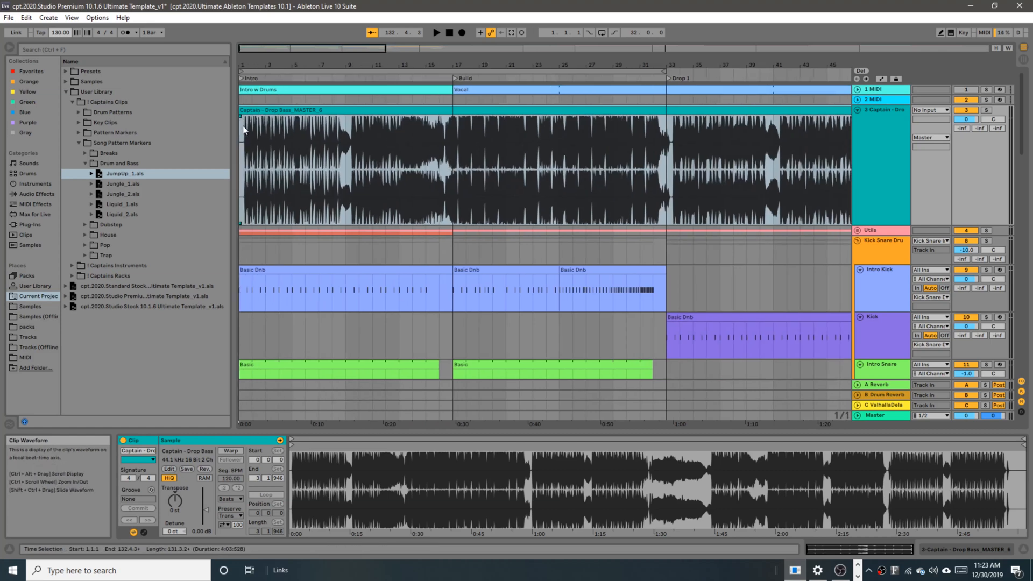
scroll(245, 132, up, 3)
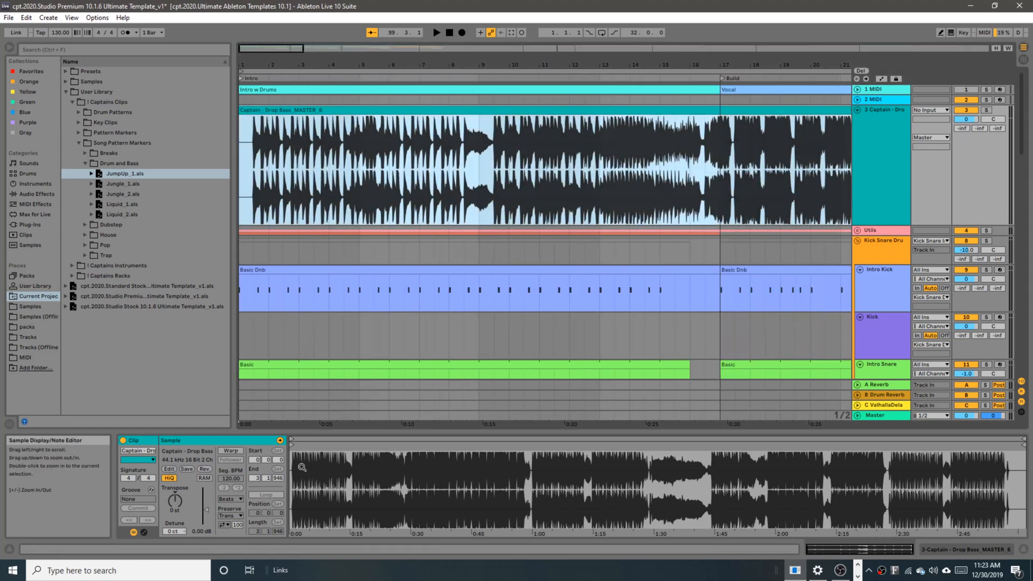
drag(302, 468, 530, 456)
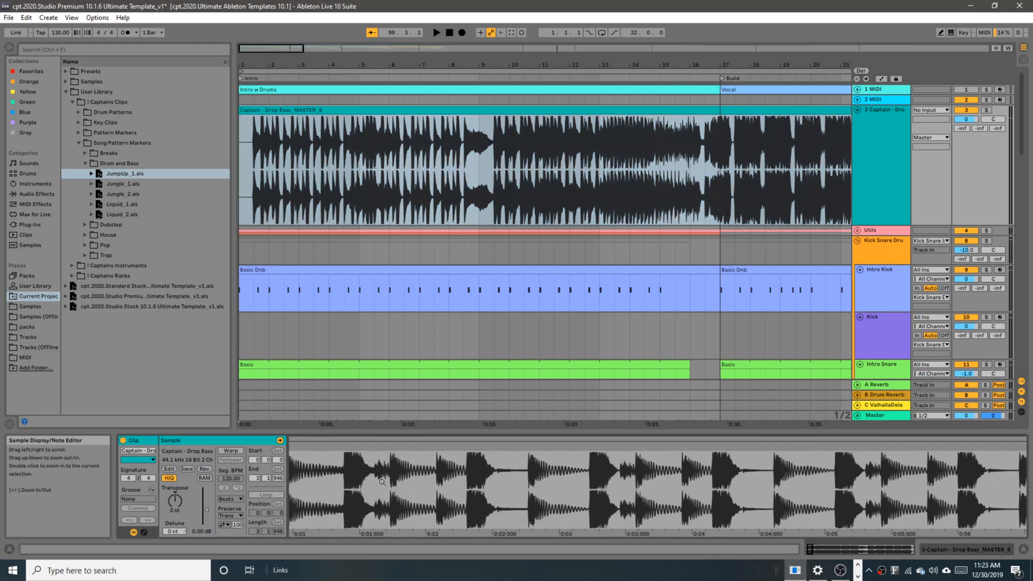
drag(382, 482, 493, 486)
mouse_move(291, 441)
mouse_down()
mouse_move(371, 444)
mouse_move(413, 464)
mouse_up()
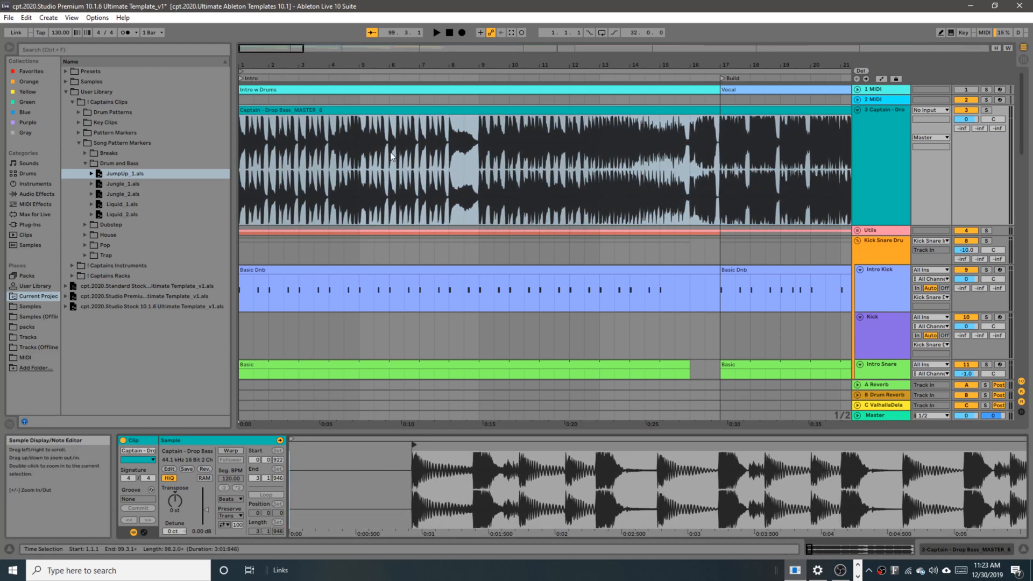
Step: Solo the reference audio track and play it from bar 7 to check the section change at bar 9
click(474, 150)
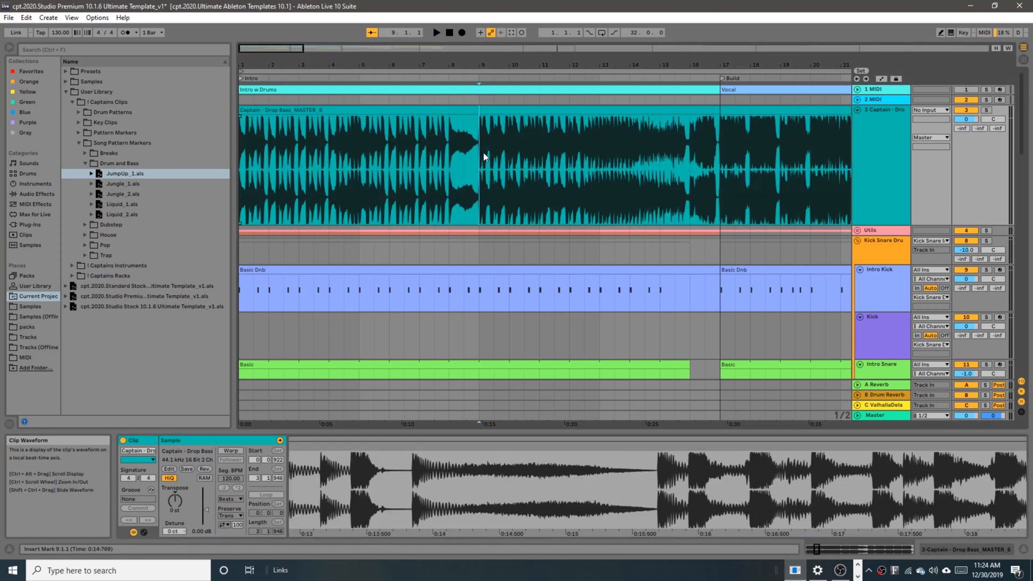
scroll(480, 153, down, 5)
click(269, 144)
key(s)
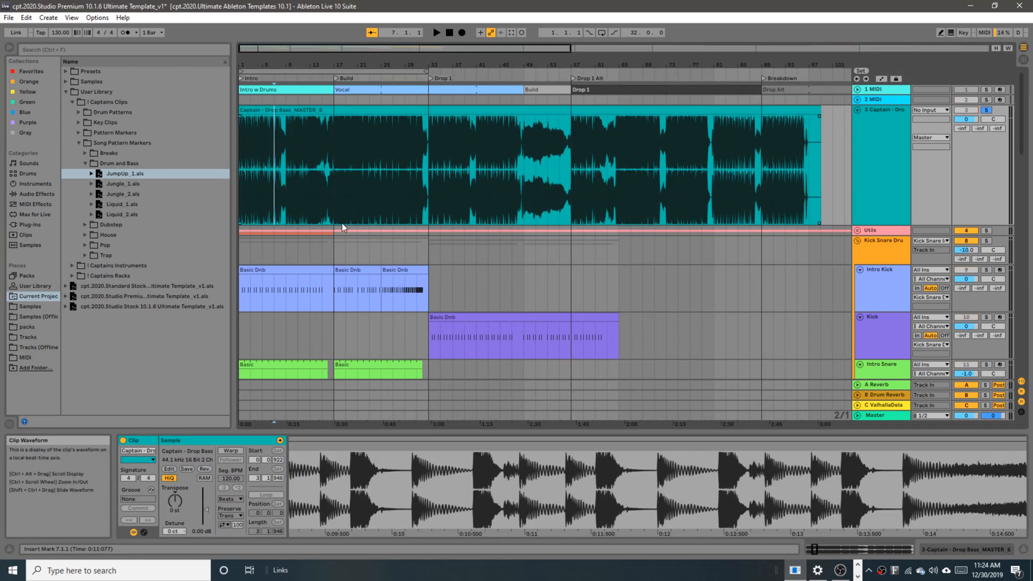
key(space)
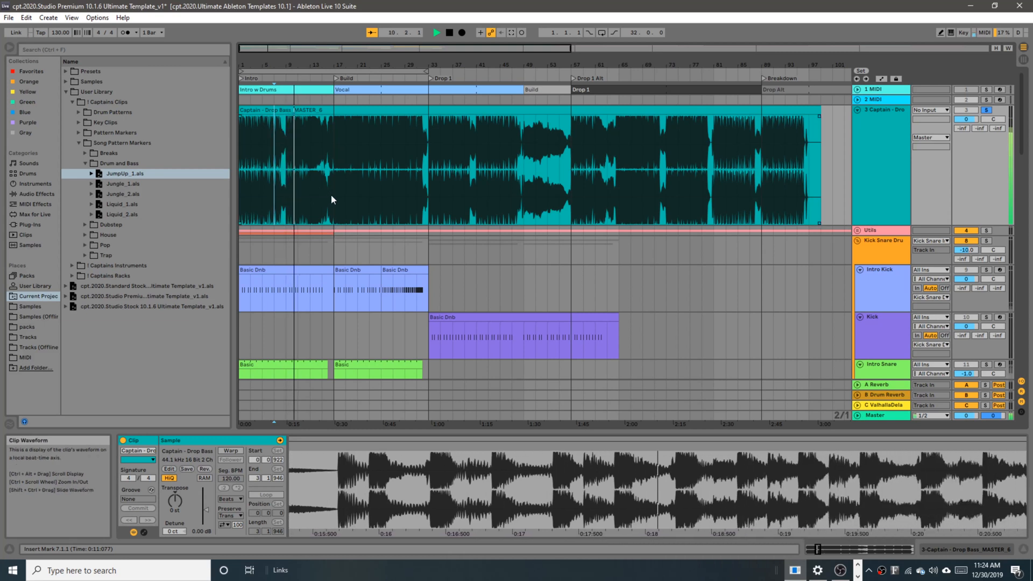
key(space)
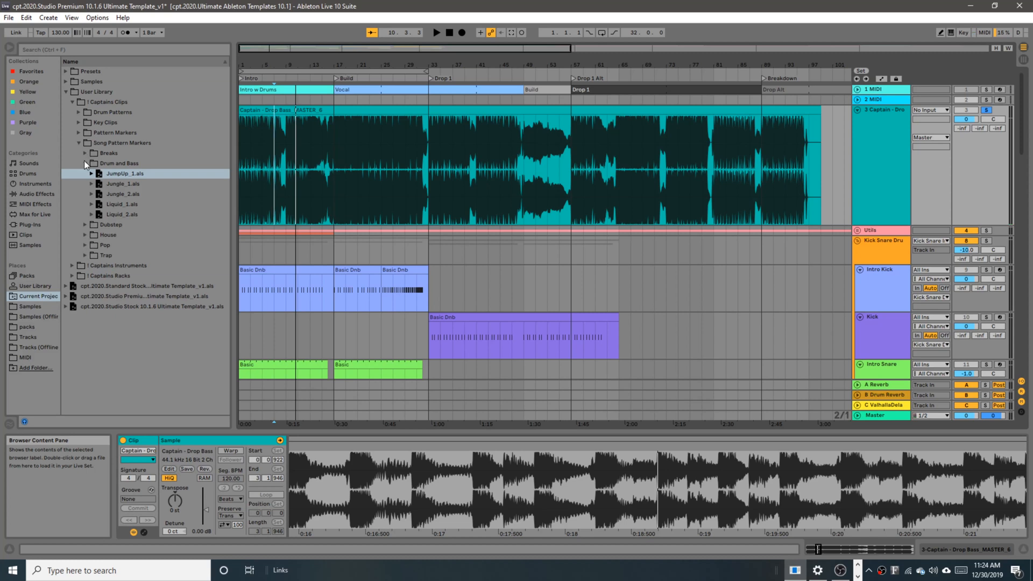
Step: Shorten the Intro w Drums marker clip to end at bar 9 and place a Build pattern marker from bar 9 to 17
click(79, 133)
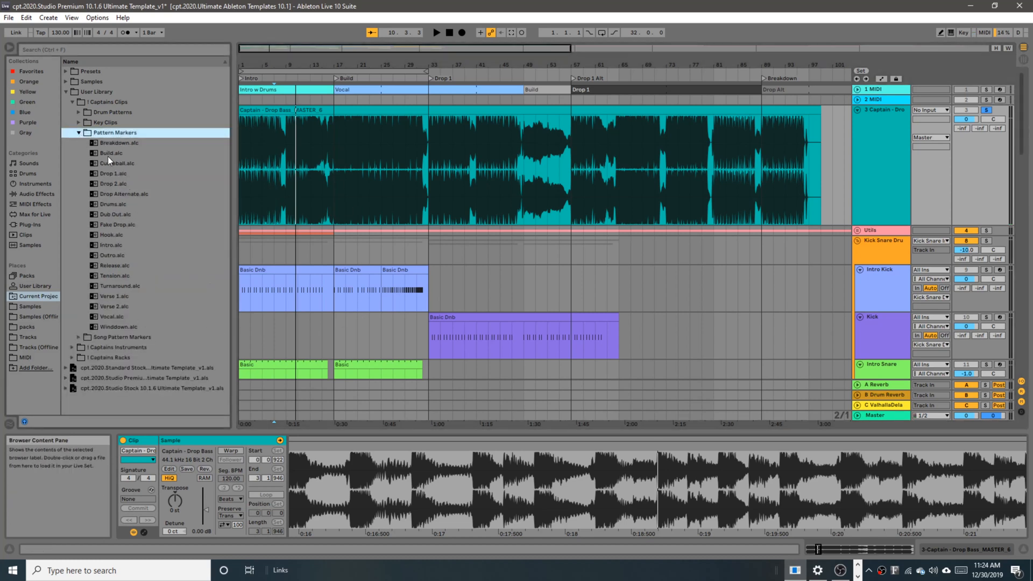
click(287, 90)
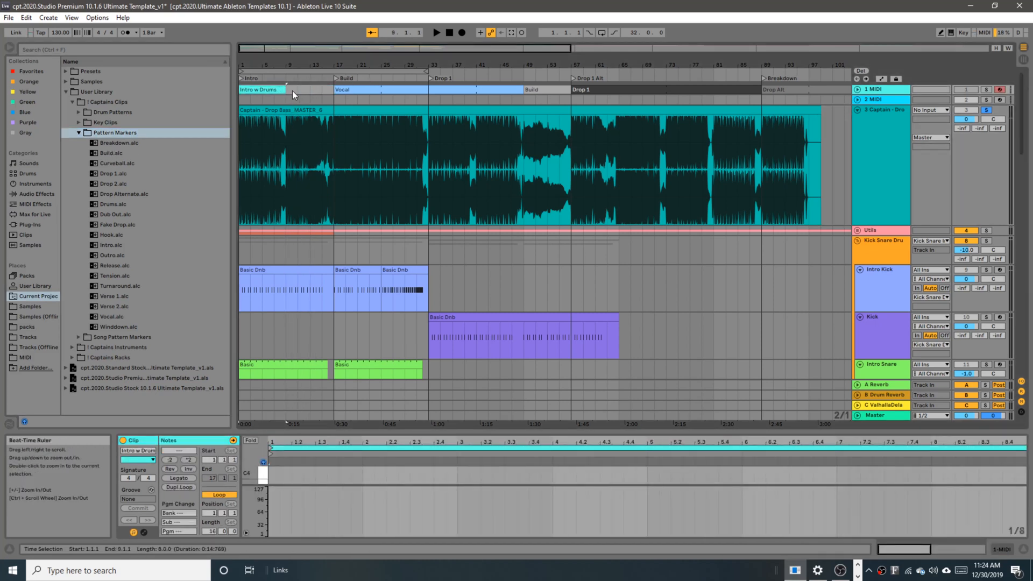
drag(105, 157, 289, 86)
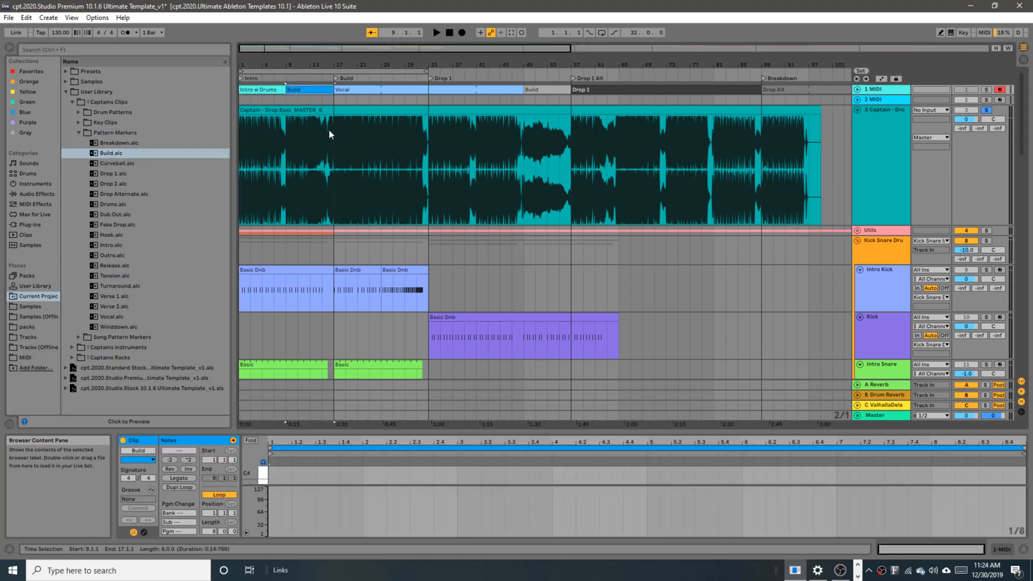
Step: Play the reference track around bar 15, and move the first Build locator to bar 9 and the Drop 1 locator to bar 17
click(325, 163)
key(space)
key(space)
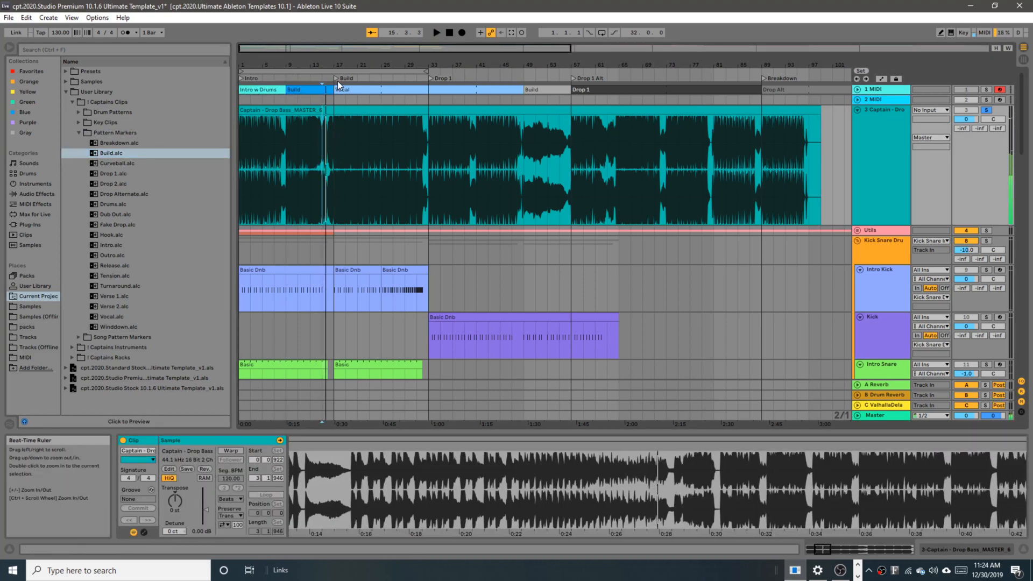
drag(335, 78, 288, 82)
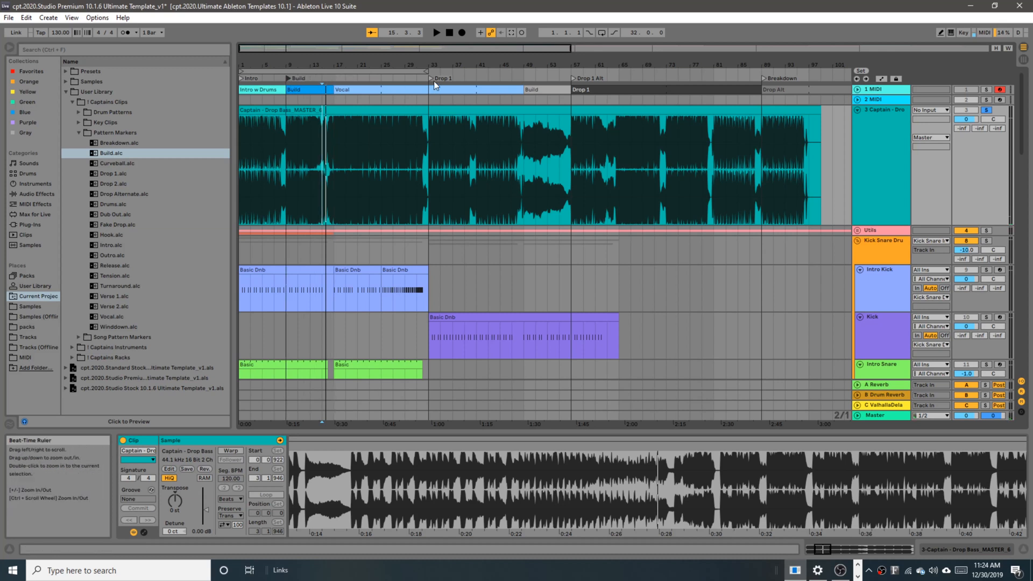
drag(432, 78, 344, 79)
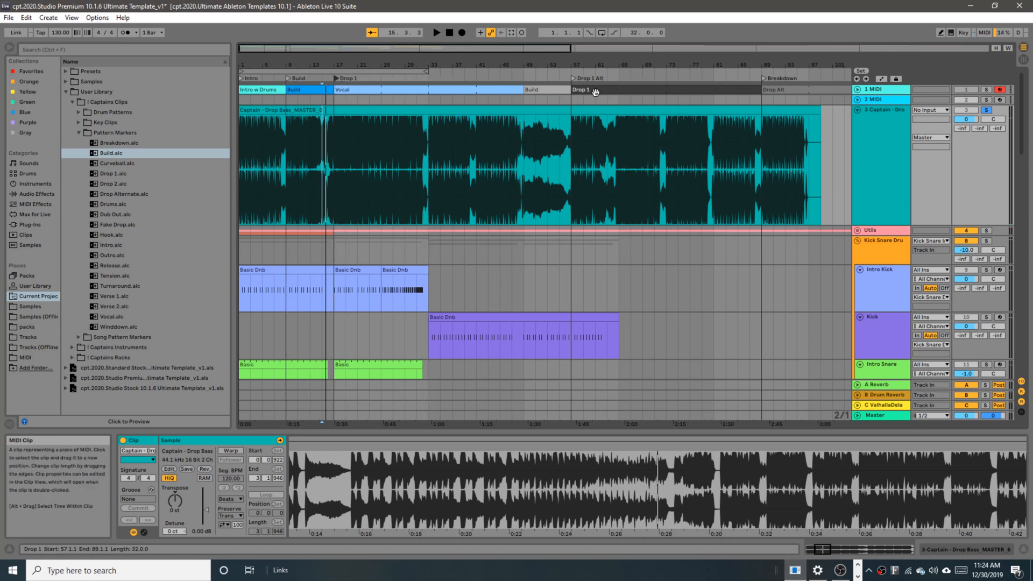
Step: Place a Drop 1 pattern marker at bar 17 on the 1 MIDI track and play the reference track from there
click(602, 89)
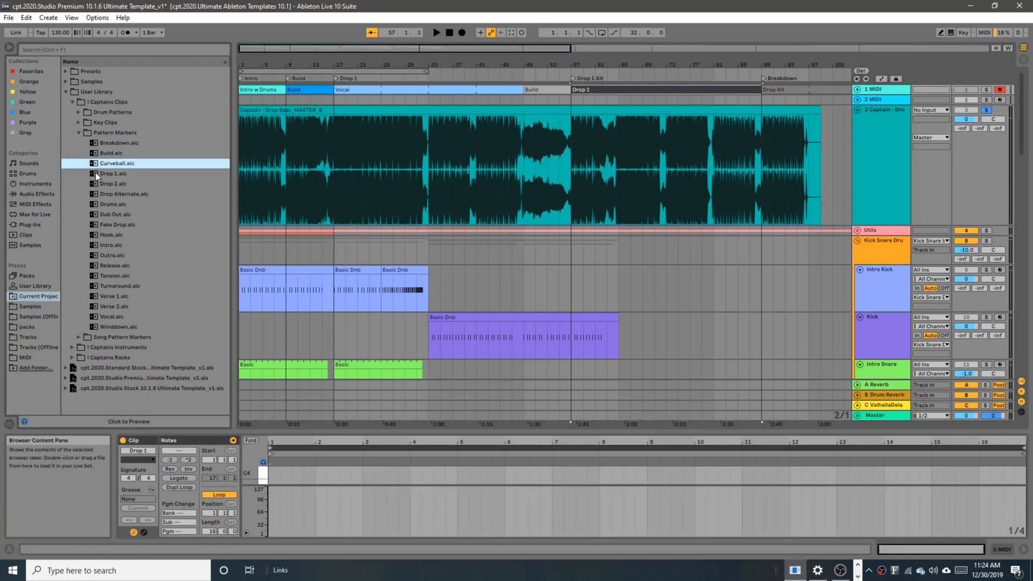
drag(95, 172, 340, 92)
click(338, 149)
key(space)
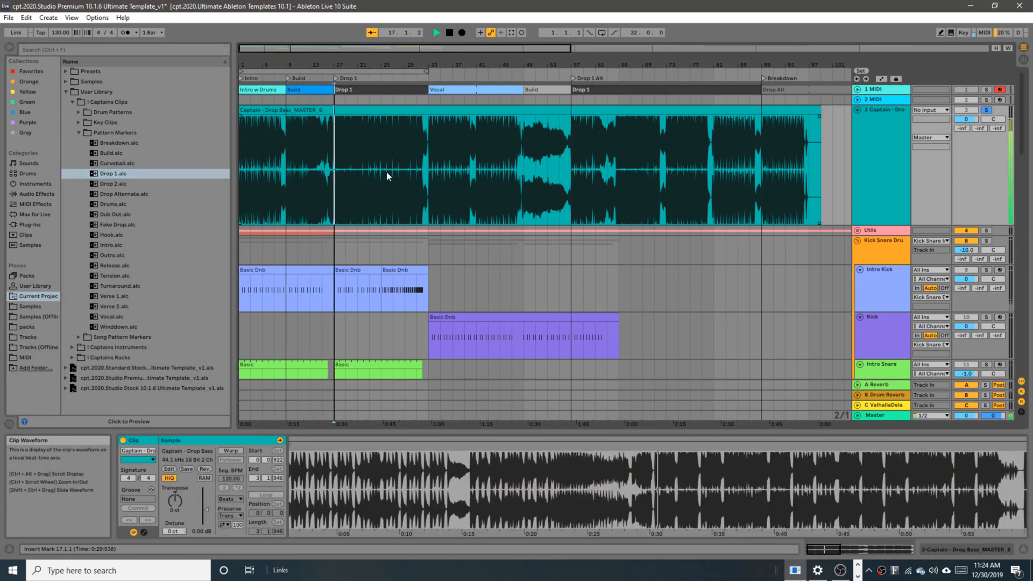
Step: Play the reference track from bar 31 and place a Drop 2 pattern marker at bar 33 on the 1 MIDI track
click(417, 127)
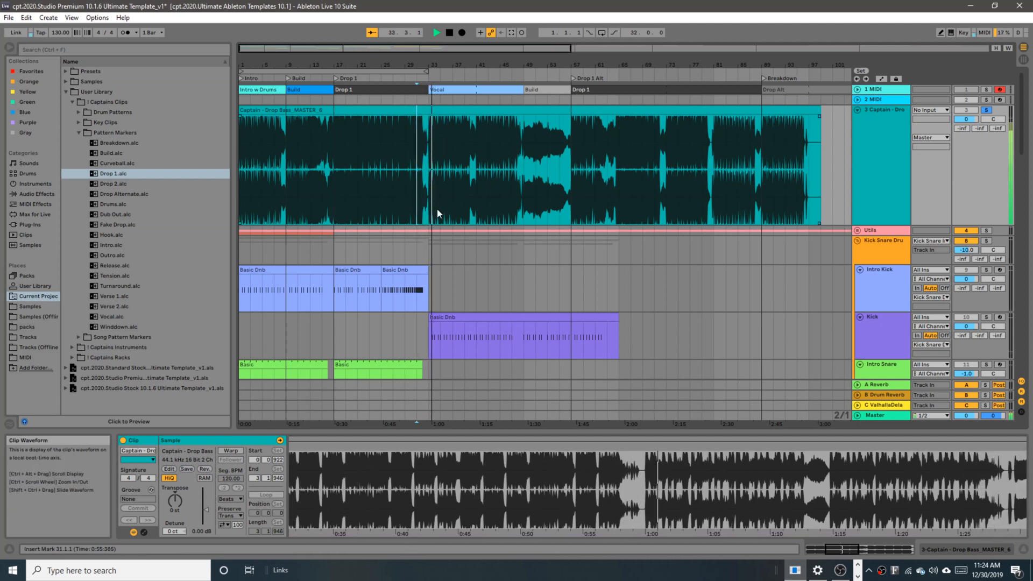
key(space)
click(101, 185)
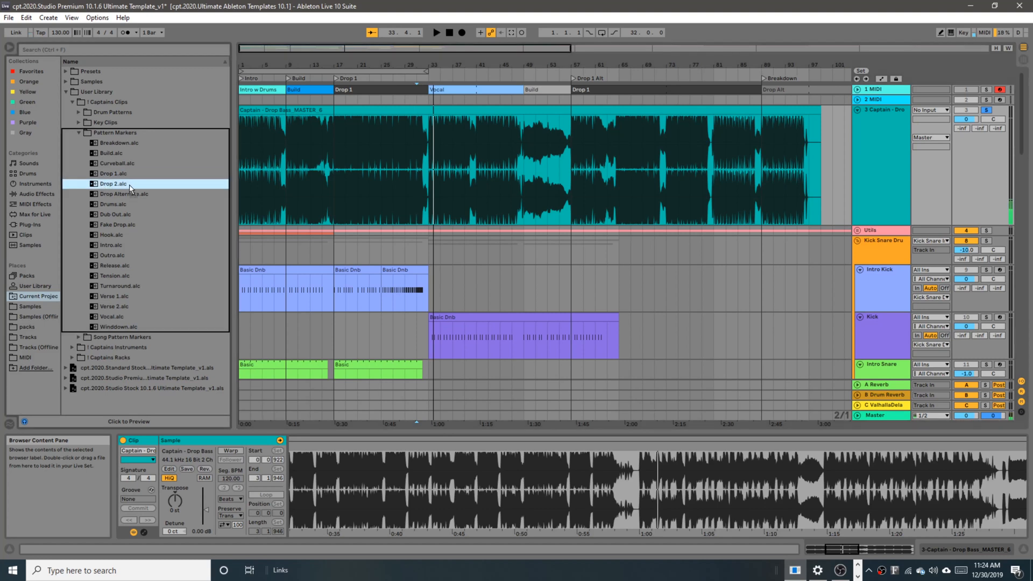
mouse_move(101, 185)
mouse_down()
mouse_move(603, 108)
mouse_move(430, 88)
mouse_up()
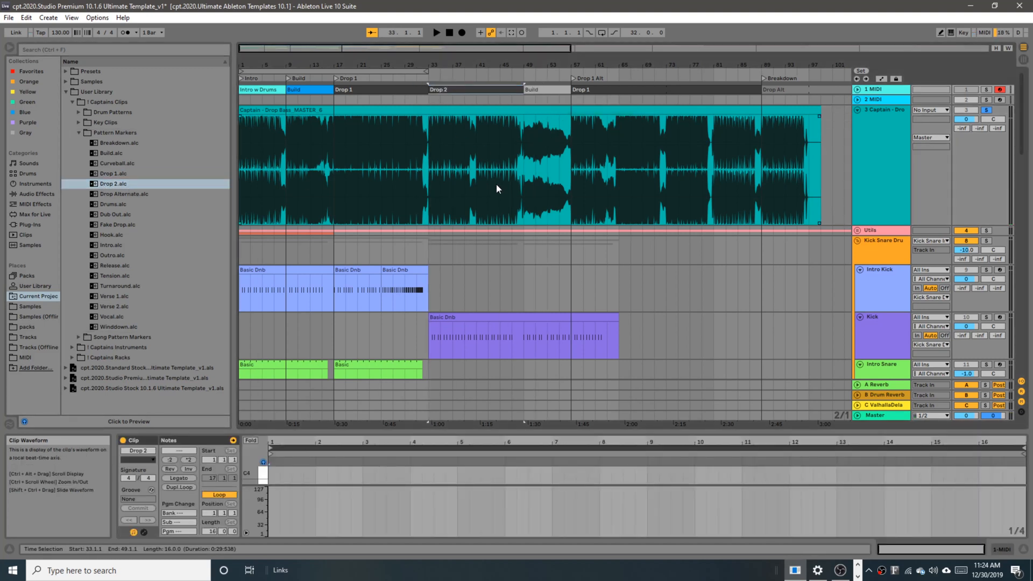
Step: Replace the Drop 2 marker at bar 33 with the Drop Alt marker clip from bar 89
click(546, 90)
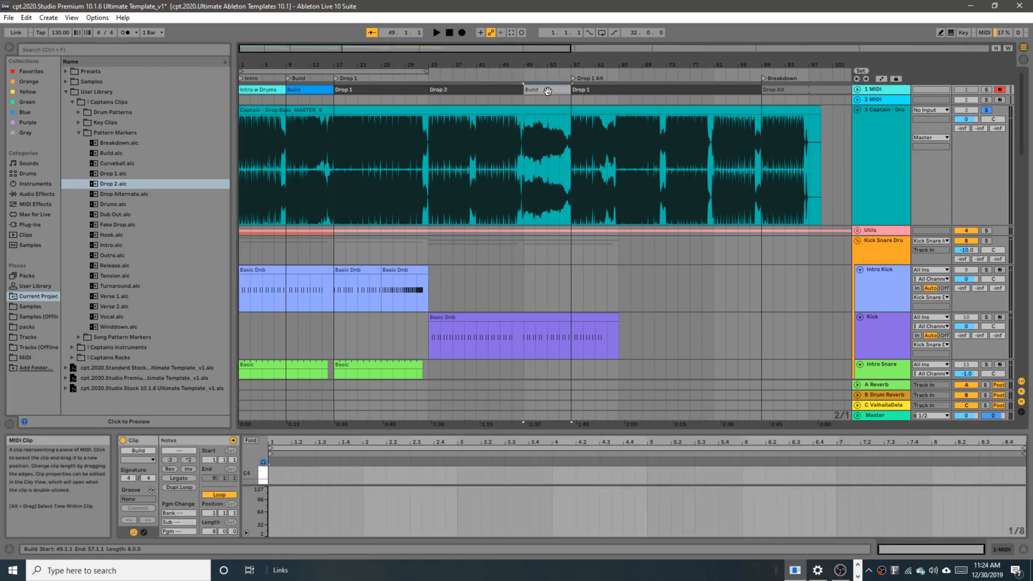
scroll(632, 103, right, 2)
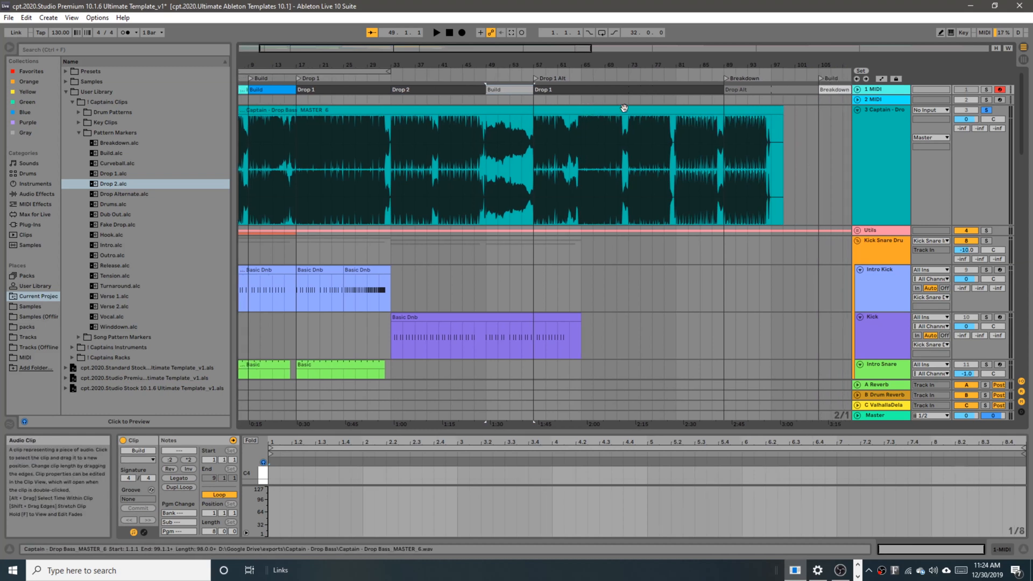
drag(749, 89, 418, 88)
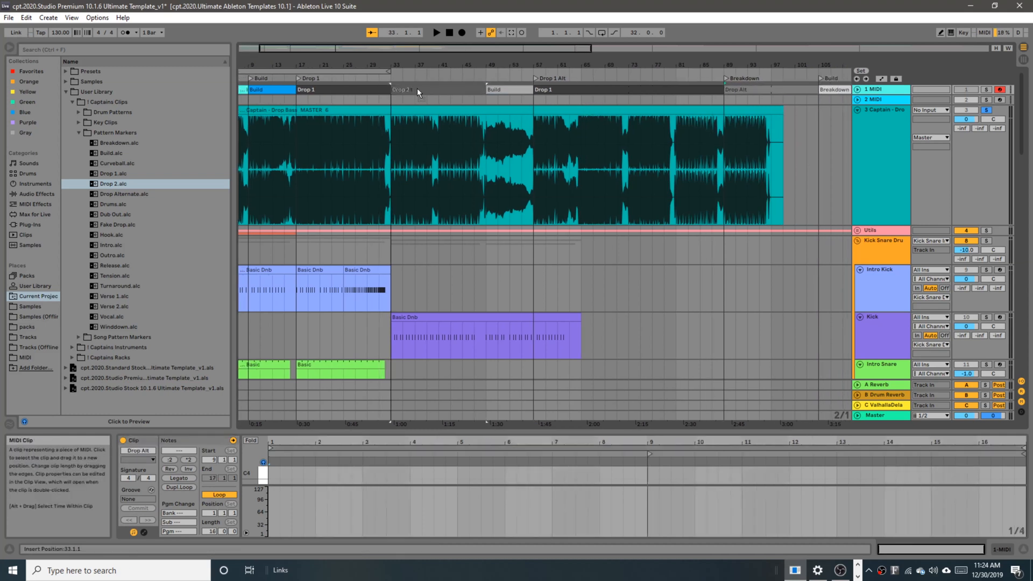
scroll(527, 157, left, 2)
scroll(527, 157, down, 1)
scroll(527, 157, up, 1)
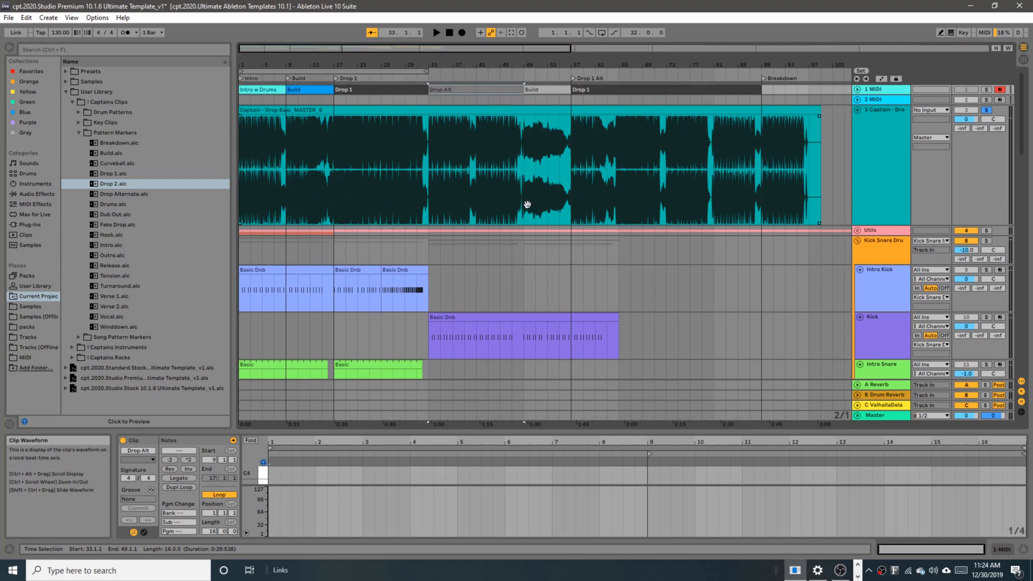
Step: Listen to the reference track around bar 49, and place a Breakdown pattern marker there, shortened to end at bar 57
click(511, 128)
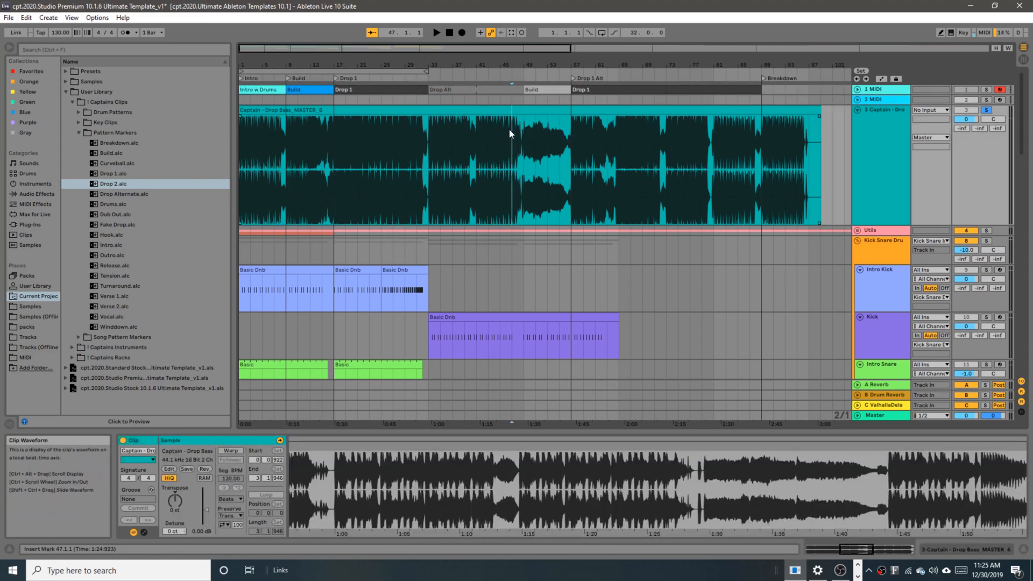
click(487, 153)
key(space)
click(524, 166)
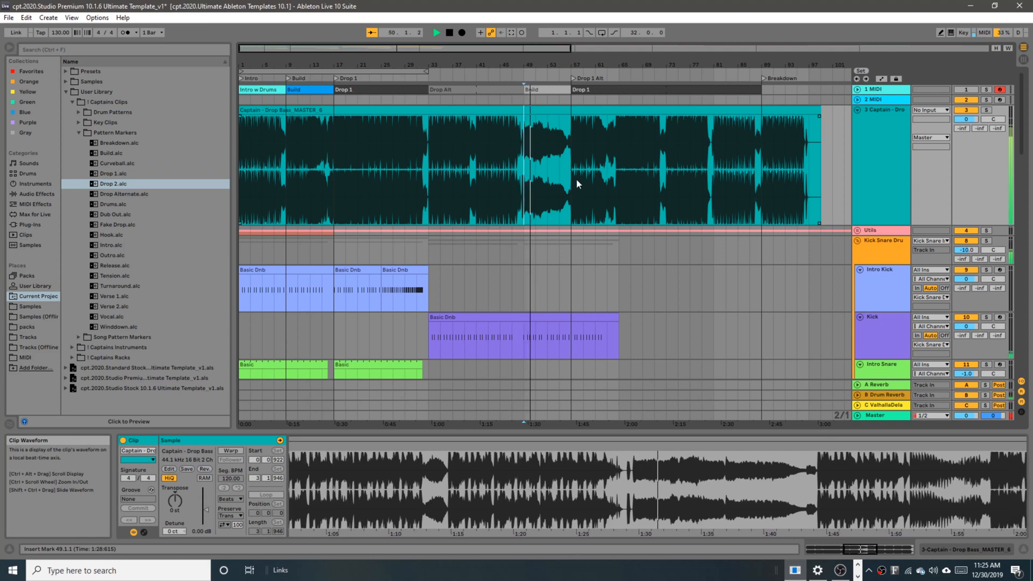
key(space)
drag(100, 143, 530, 89)
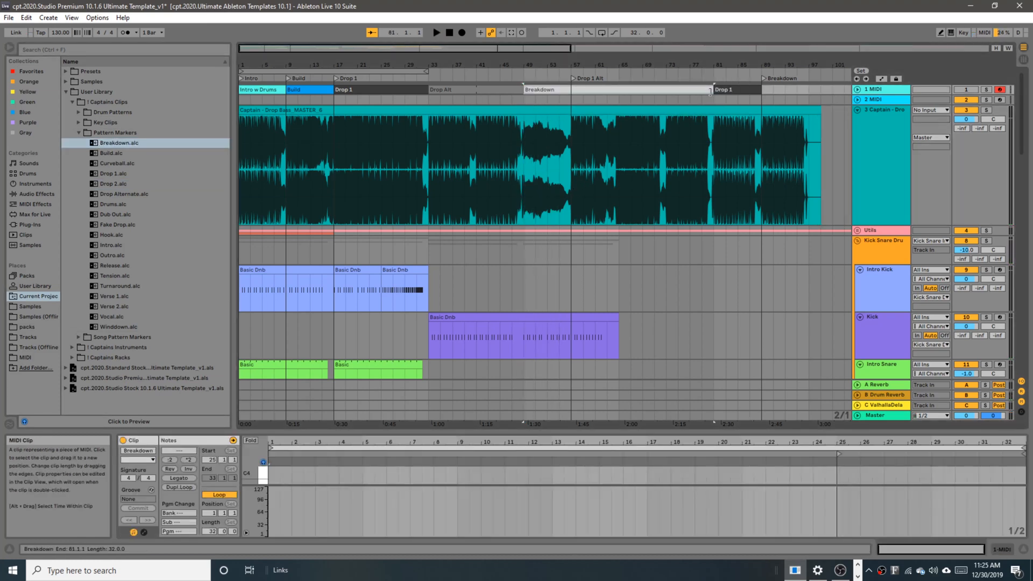
drag(715, 91, 571, 92)
Step: Audition the reference track at bar 57, place a Build pattern marker there and move the Drop 1 Alt locator to bar 33
click(567, 150)
key(space)
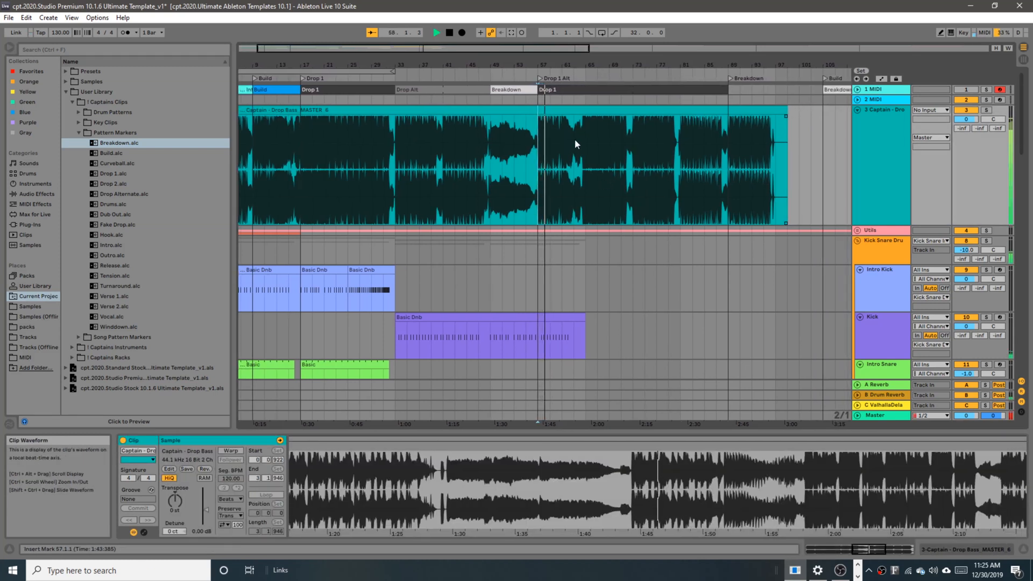
key(space)
click(268, 90)
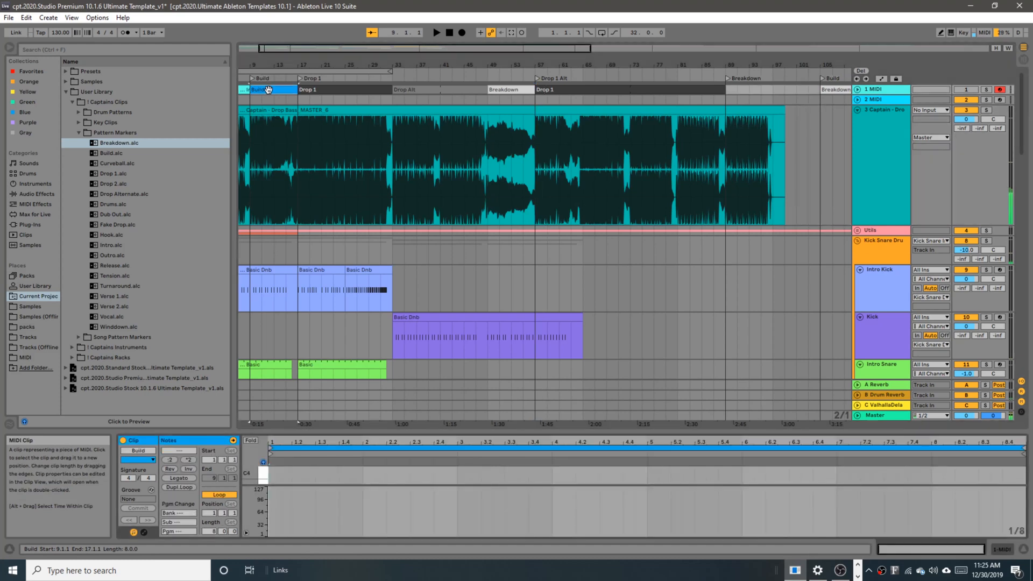
click(99, 154)
drag(99, 153, 394, 79)
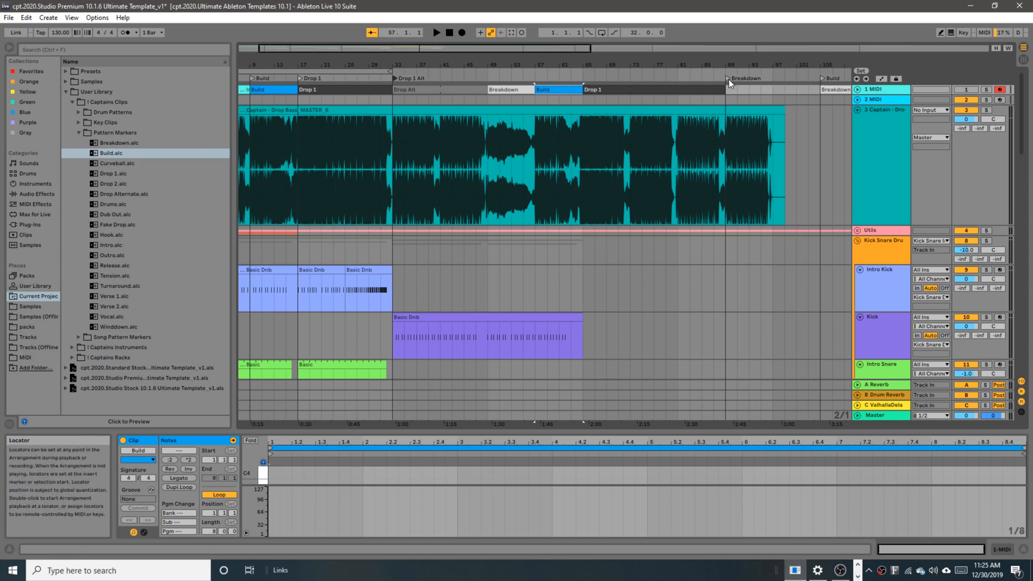
Step: Move the Breakdown locator to bar 49 and the Build locator following it to bar 57
drag(728, 79, 488, 82)
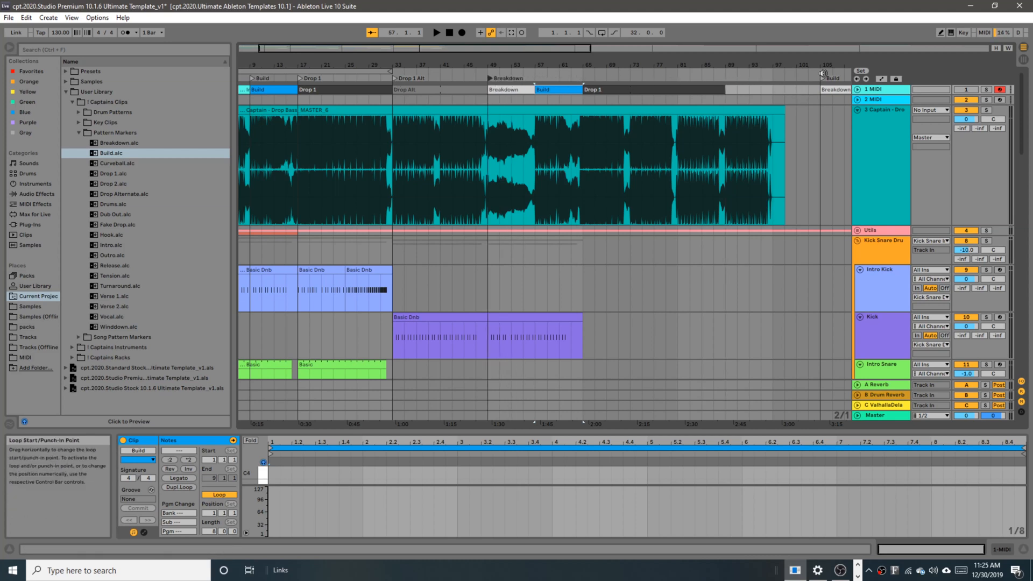
drag(822, 78, 542, 91)
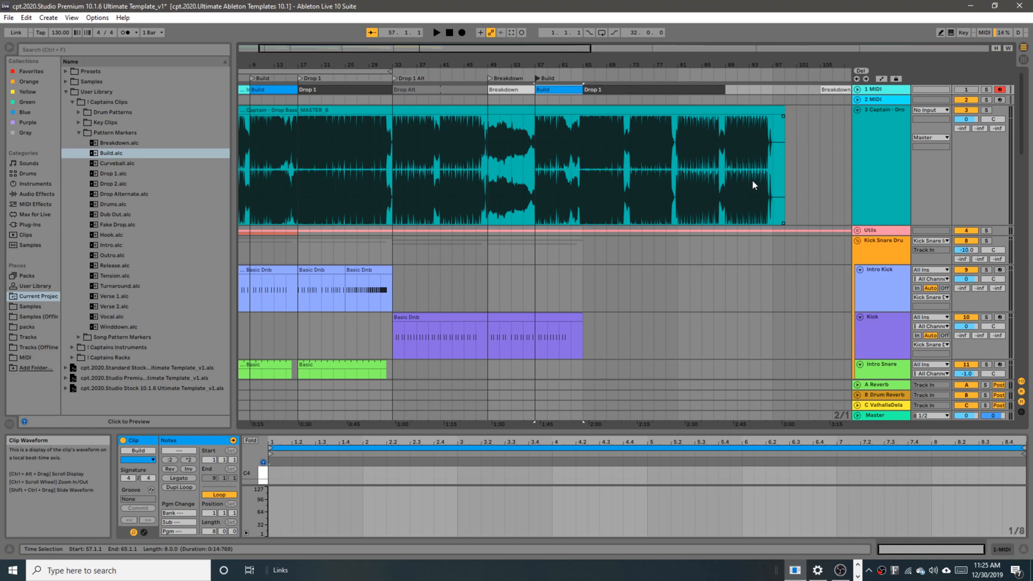
drag(751, 180, 560, 193)
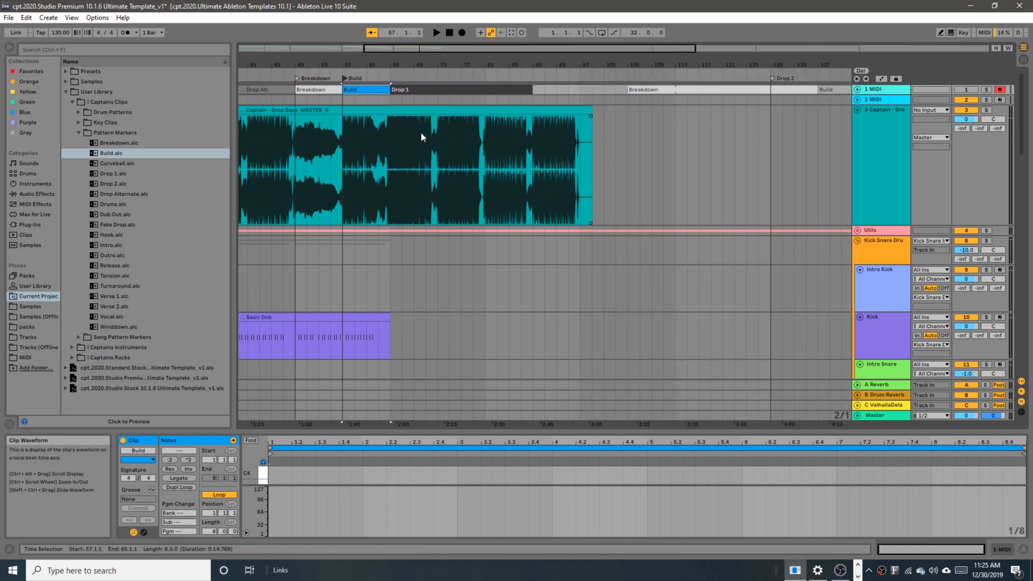
Step: Audition the reference track around bars 79 to 81 and shorten the second Drop 1 marker to end at bar 81
click(448, 135)
click(475, 140)
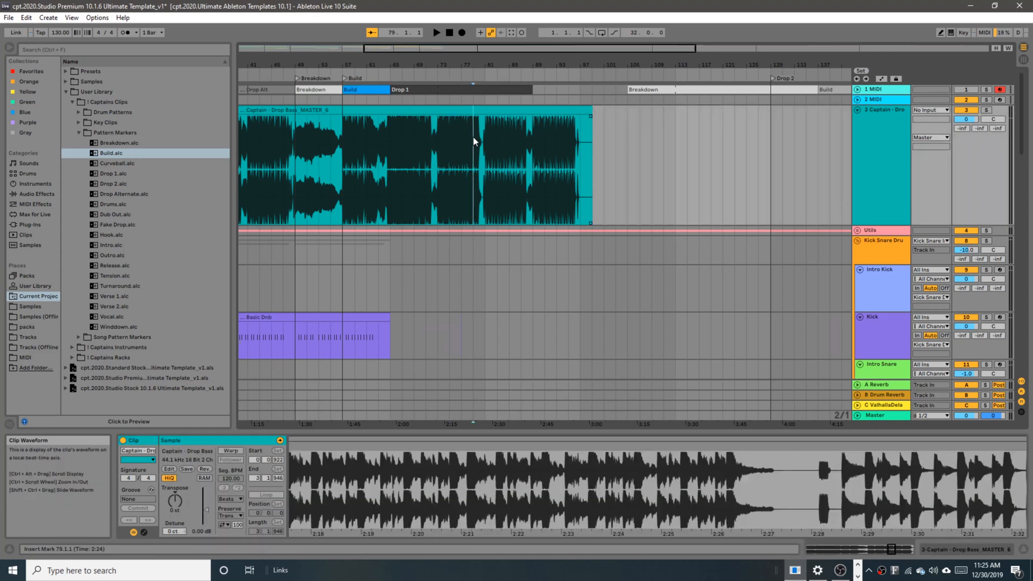
key(space)
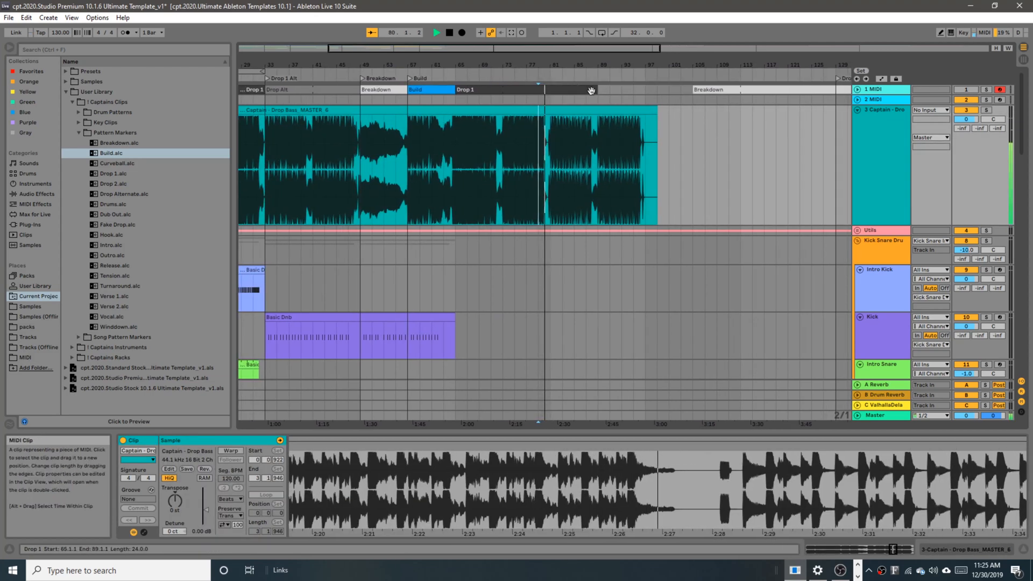
key(space)
drag(596, 91, 538, 99)
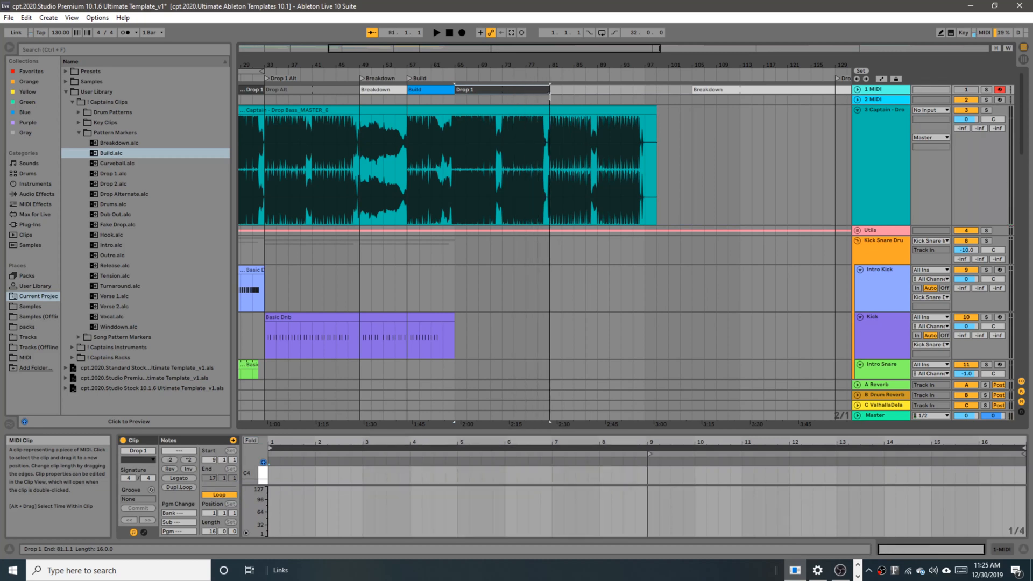
click(551, 165)
key(space)
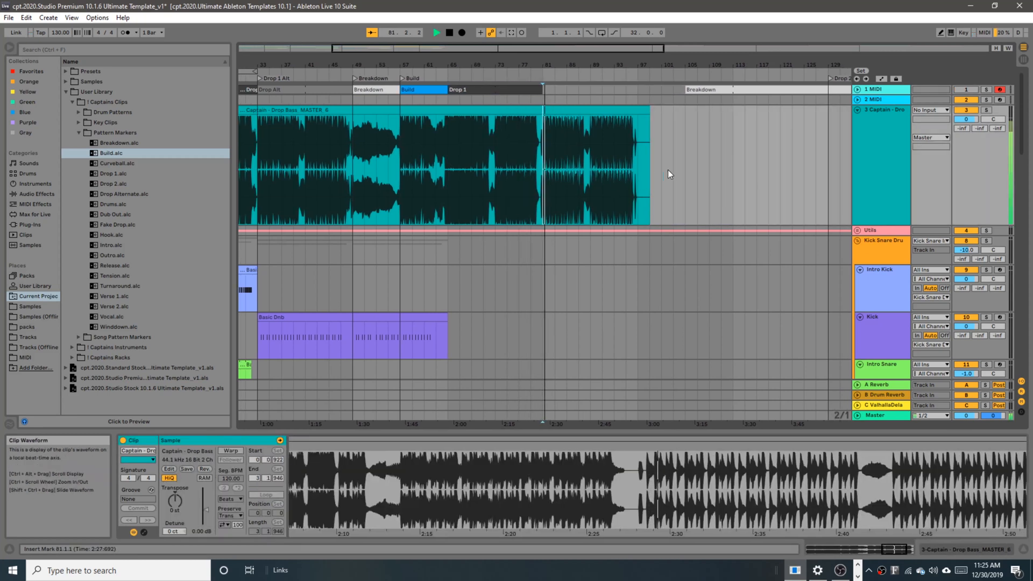
key(space)
Step: Delete the leftover marker clips from the Breakdown at bar 105 through Drop Alt, and move the Outro marker to bar 81
scroll(680, 130, down, 5)
click(542, 90)
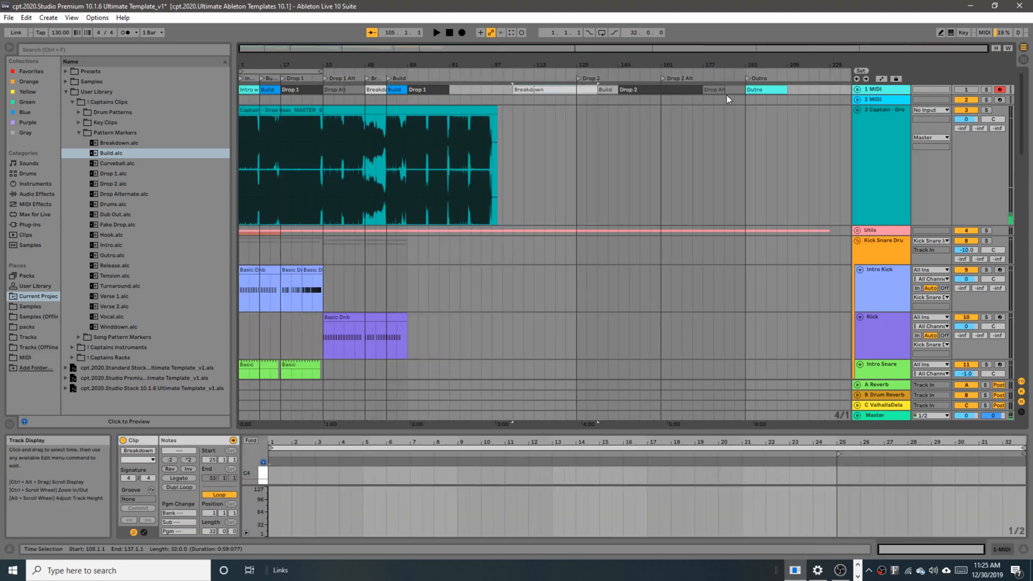
shift+click(718, 90)
key(Delete)
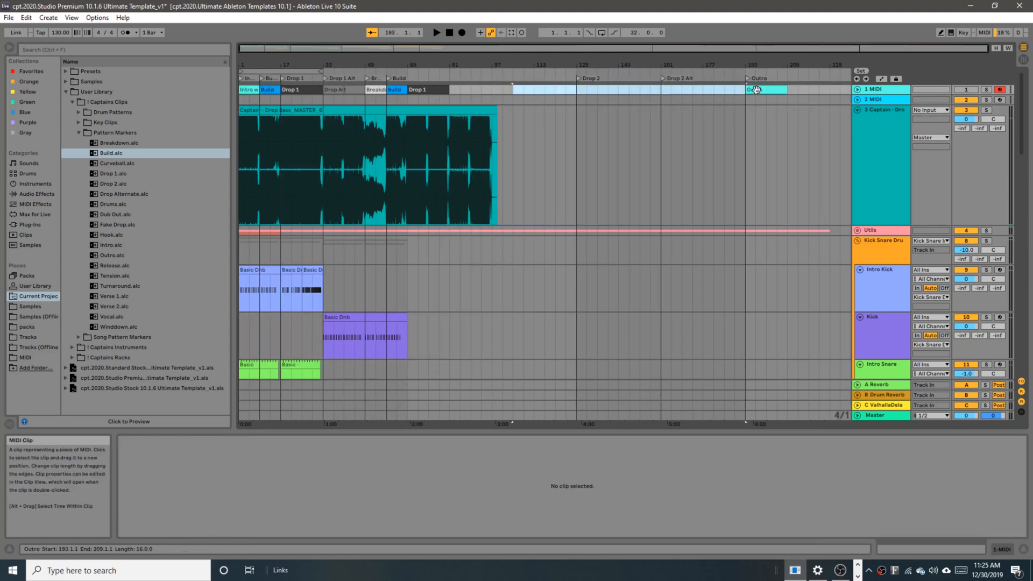
drag(760, 89, 464, 88)
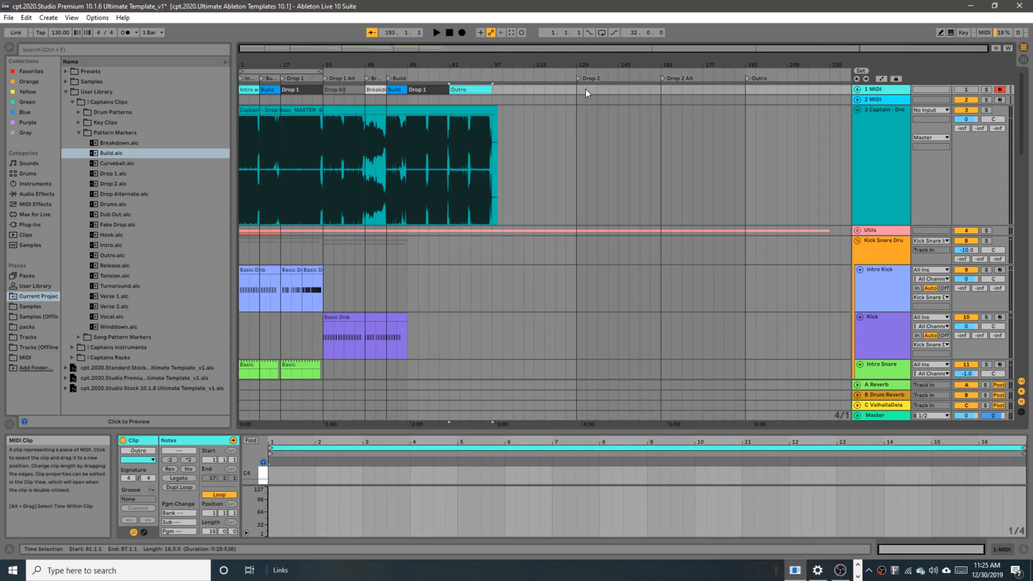
Step: Move the Drop 2 locator to bar 65 and delete the Drop 2 Alt locator
drag(577, 79, 411, 91)
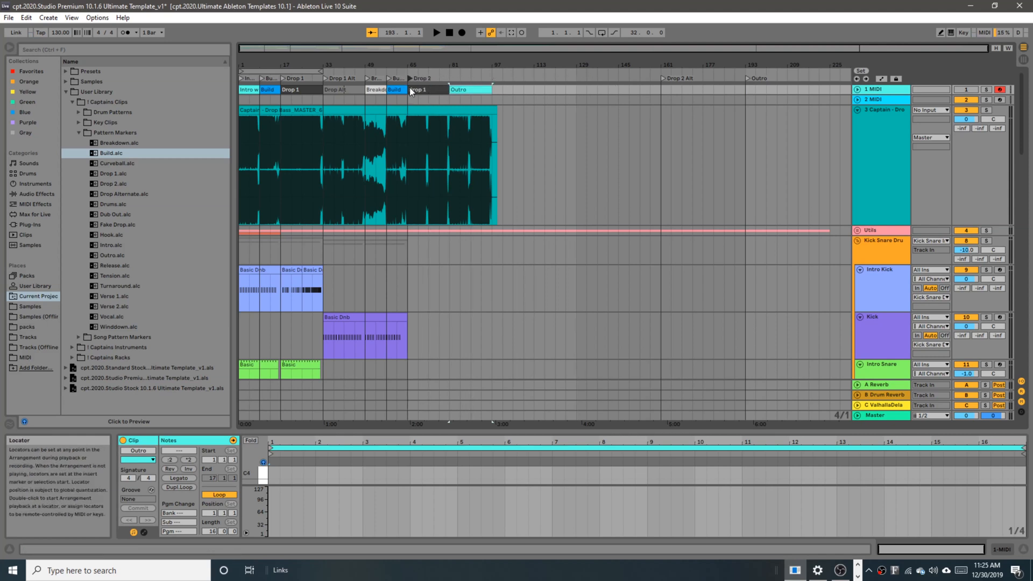
right_click(663, 79)
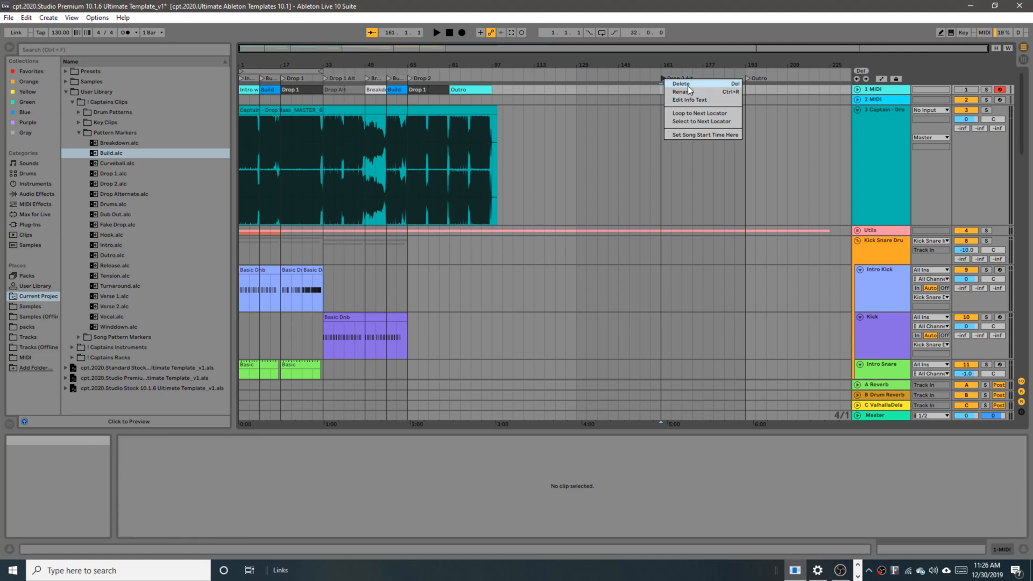
click(687, 86)
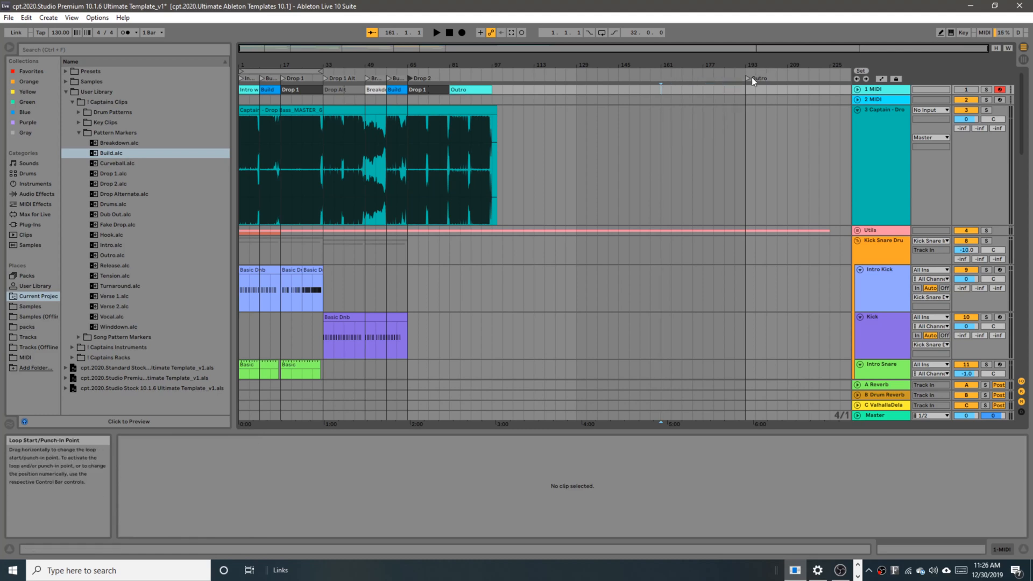
Step: Move the Outro locator to bar 81 at the start of the Outro marker
drag(747, 78, 450, 98)
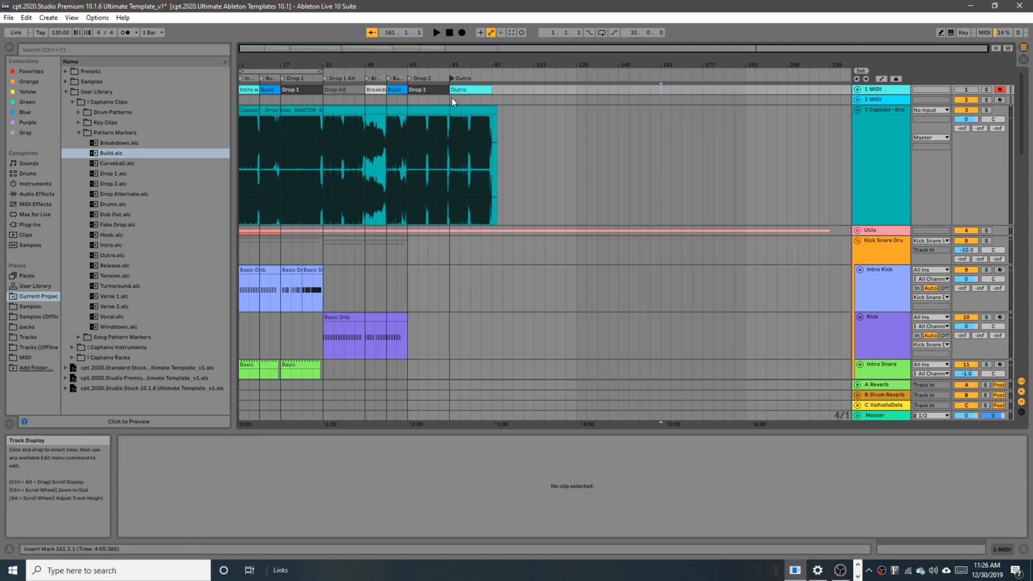
scroll(334, 105, up, 3)
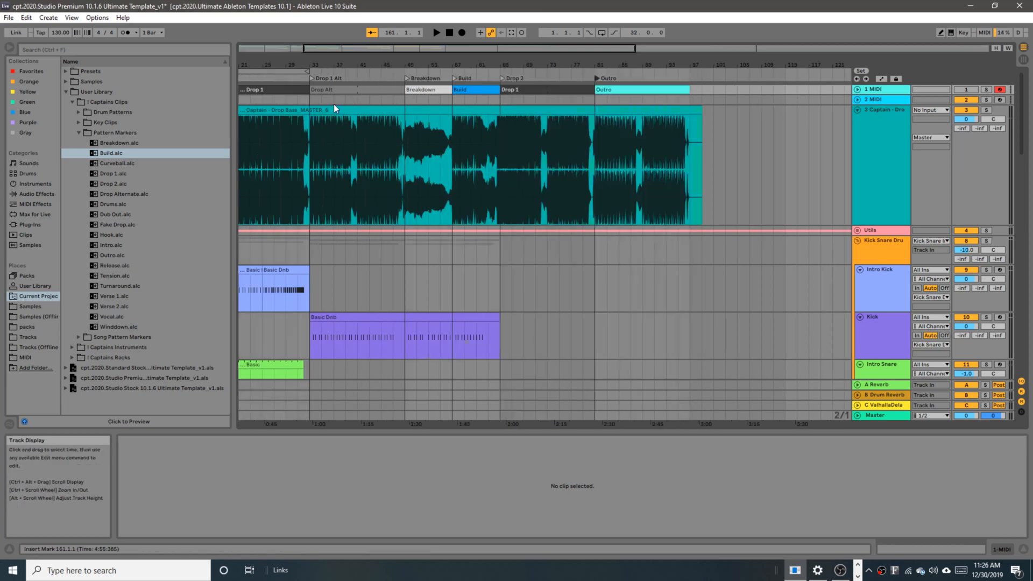
scroll(333, 104, down, 3)
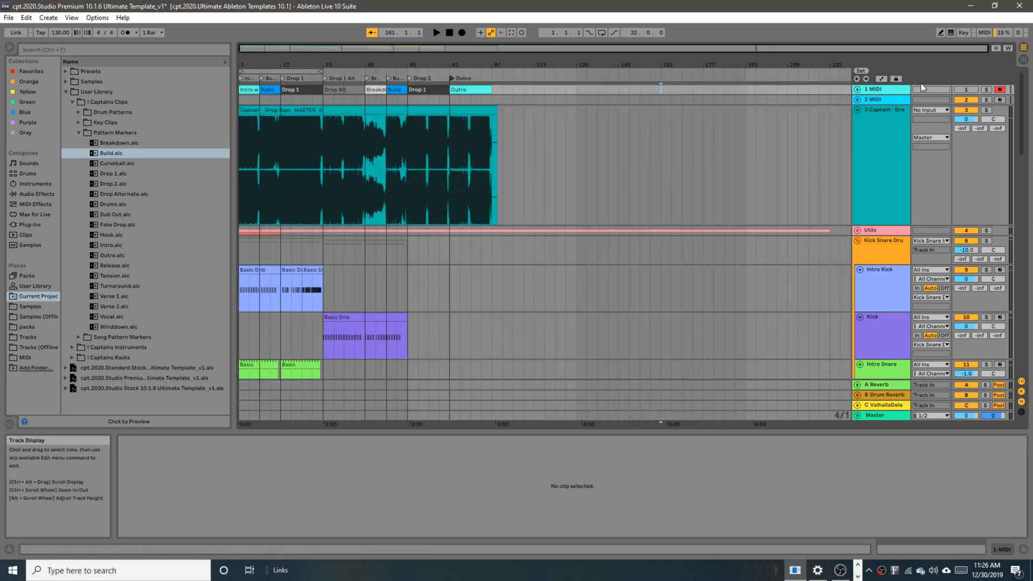
Step: Rename the pattern marker track as Arrangement, and delete the empty 2 MIDI track and the reference audio track
key(ctrl+r)
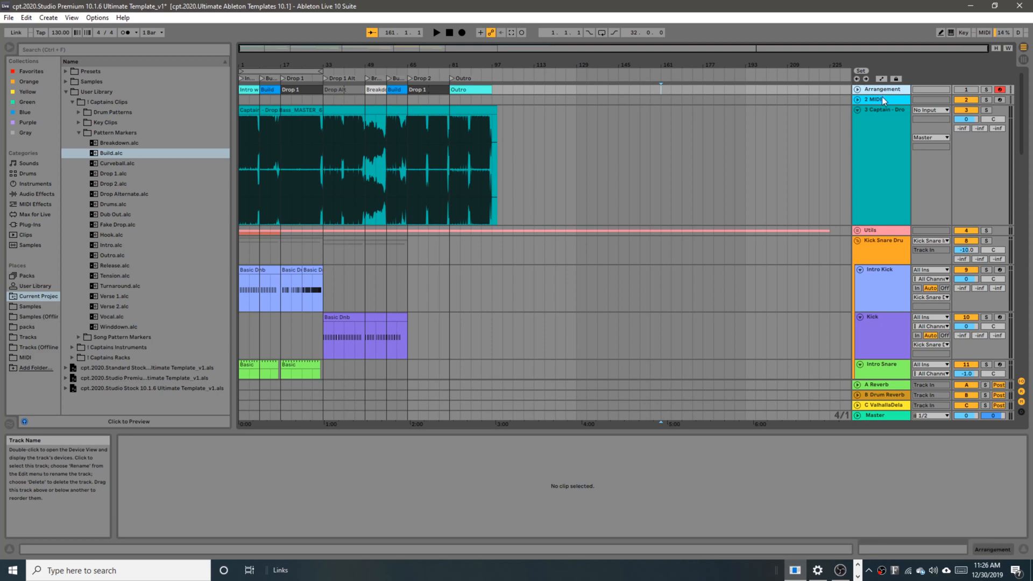
click(867, 100)
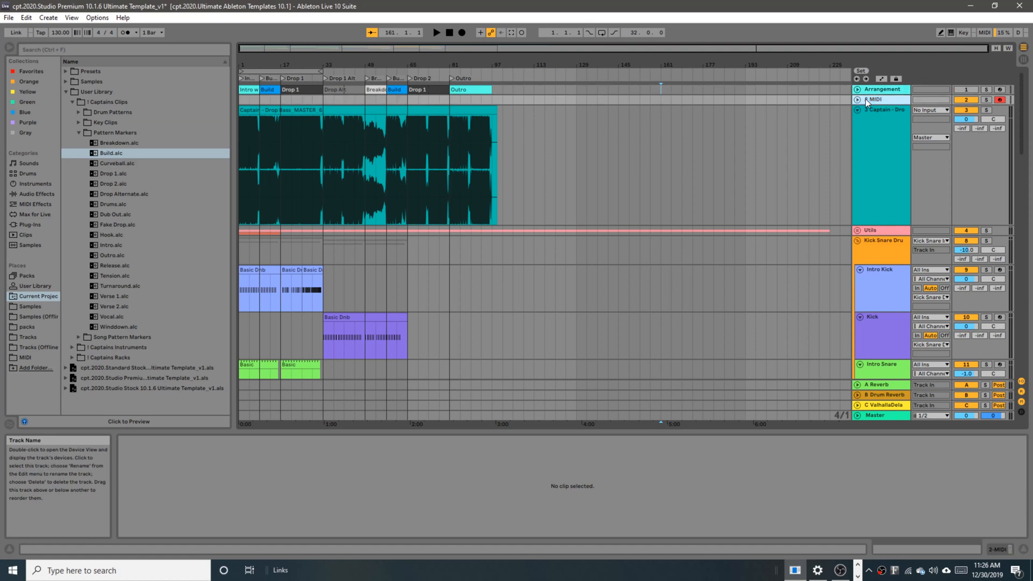
key(Delete)
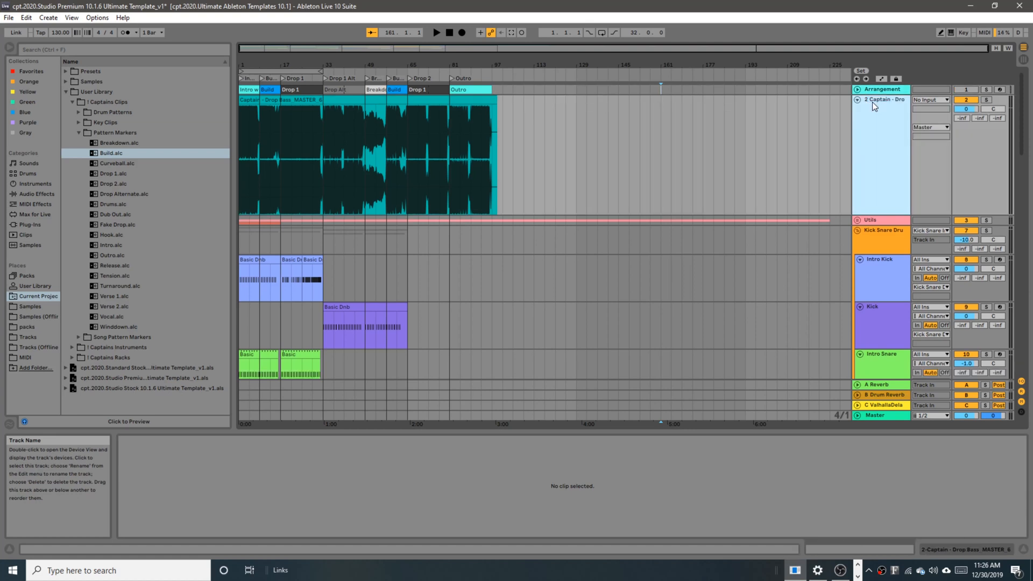
key(Delete)
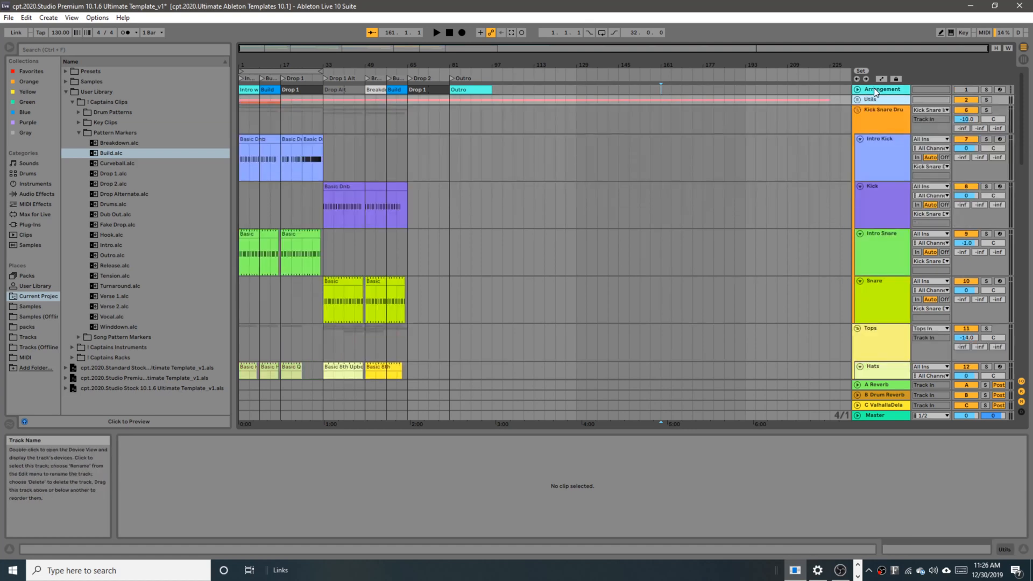
Step: Save the Arrangement track to the Breaks folder under Song Pattern Markers in the User Library, named Drop Bass
click(879, 90)
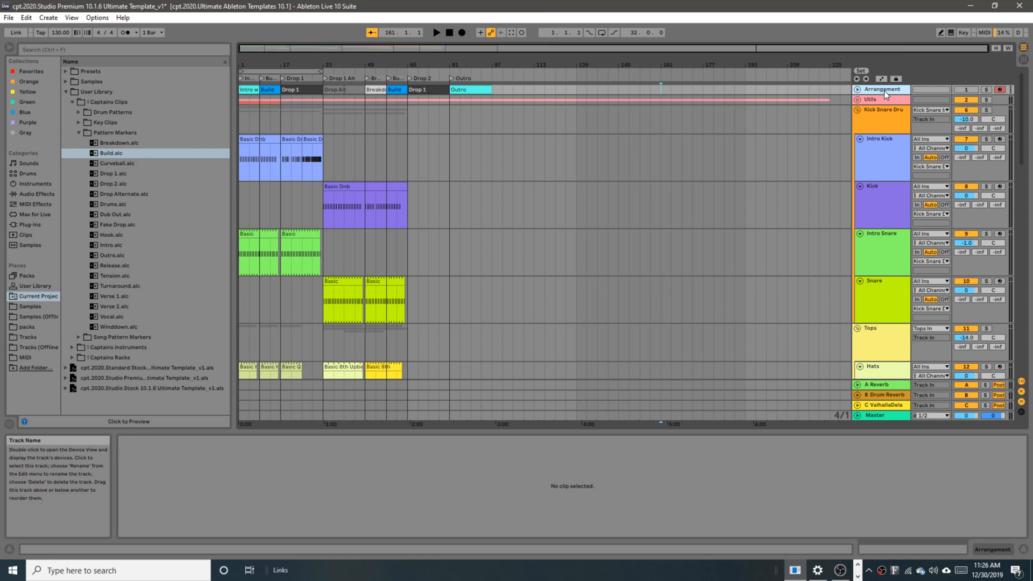
click(79, 132)
click(78, 142)
click(85, 152)
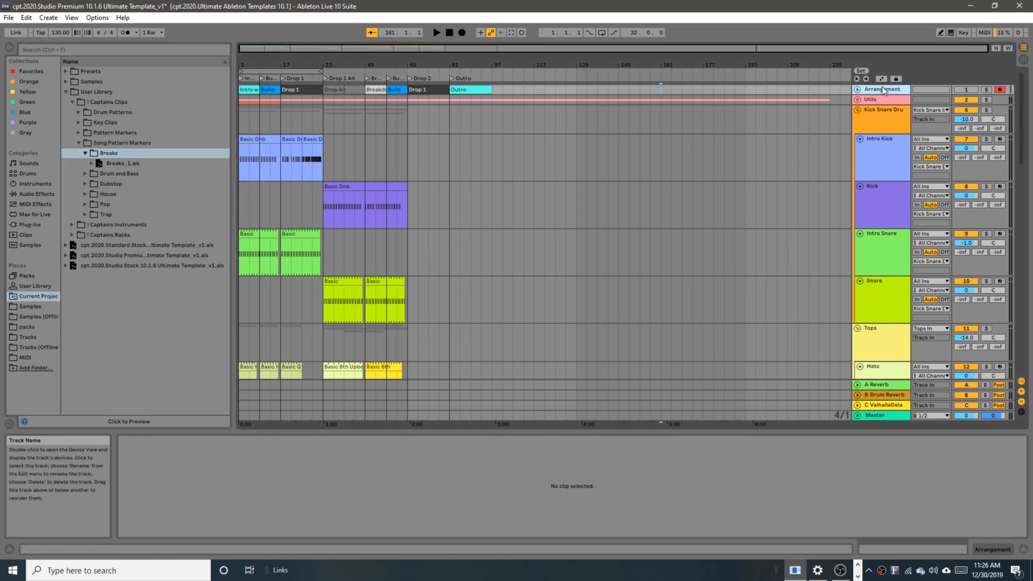
click(107, 155)
drag(114, 160, 111, 151)
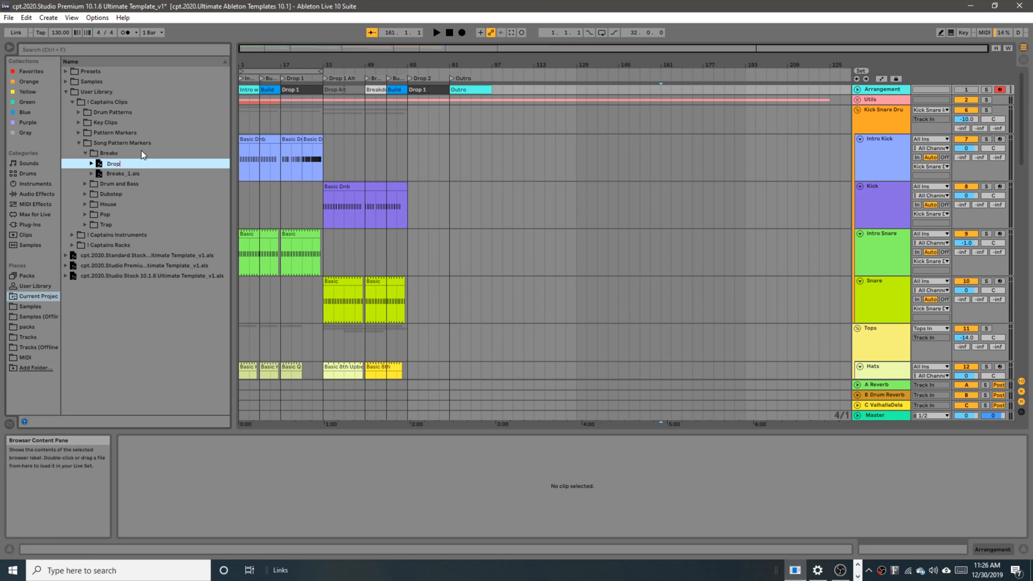
text(Drop Bass)
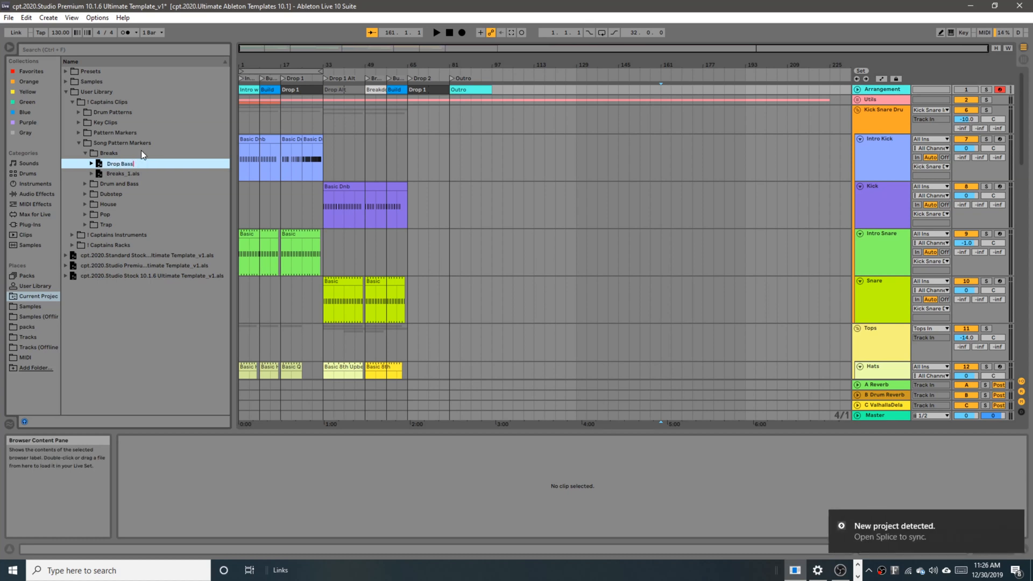
key(Return)
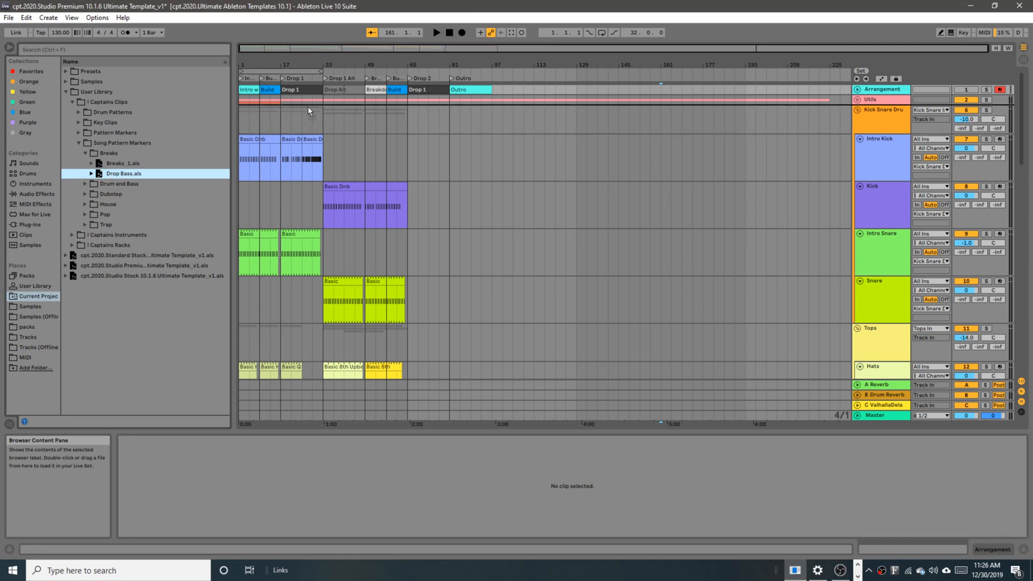
Step: Add a second copy of the Arrangement marker track directly beneath the first
key(ctrl+d)
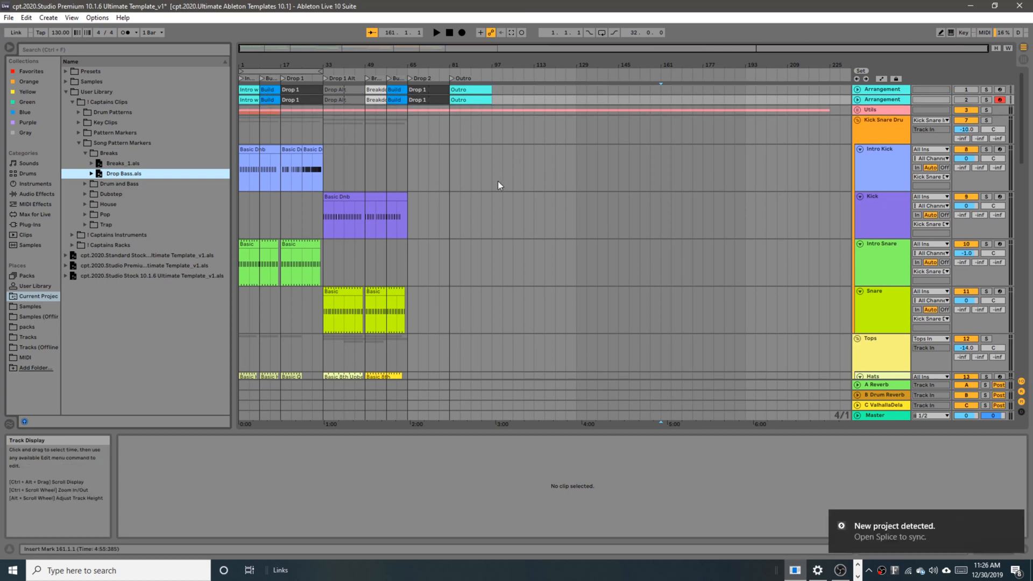